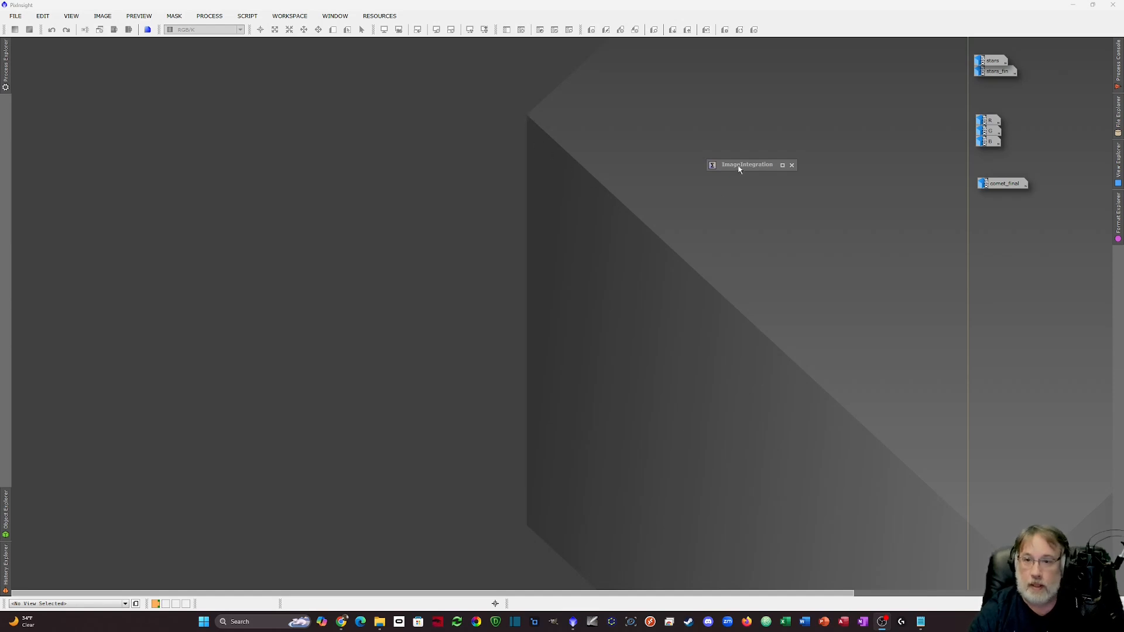
Move the minimized ImageIntegration window slightly higher in the workspace and open the Blink process.
left_click_drag(739, 169, 735, 143)
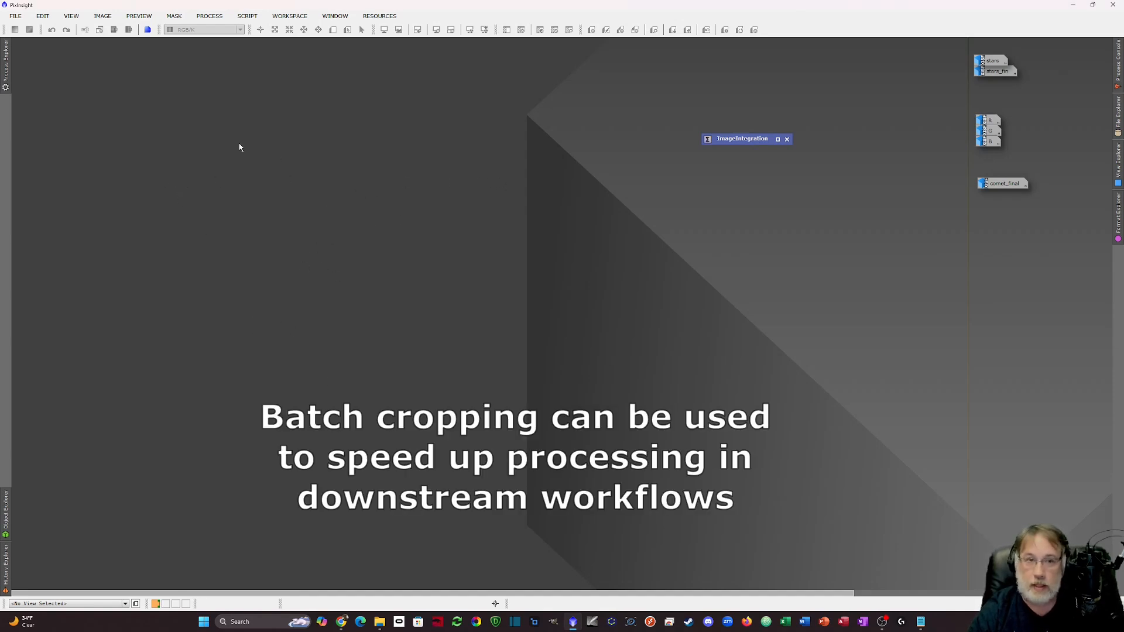
type("Blink")
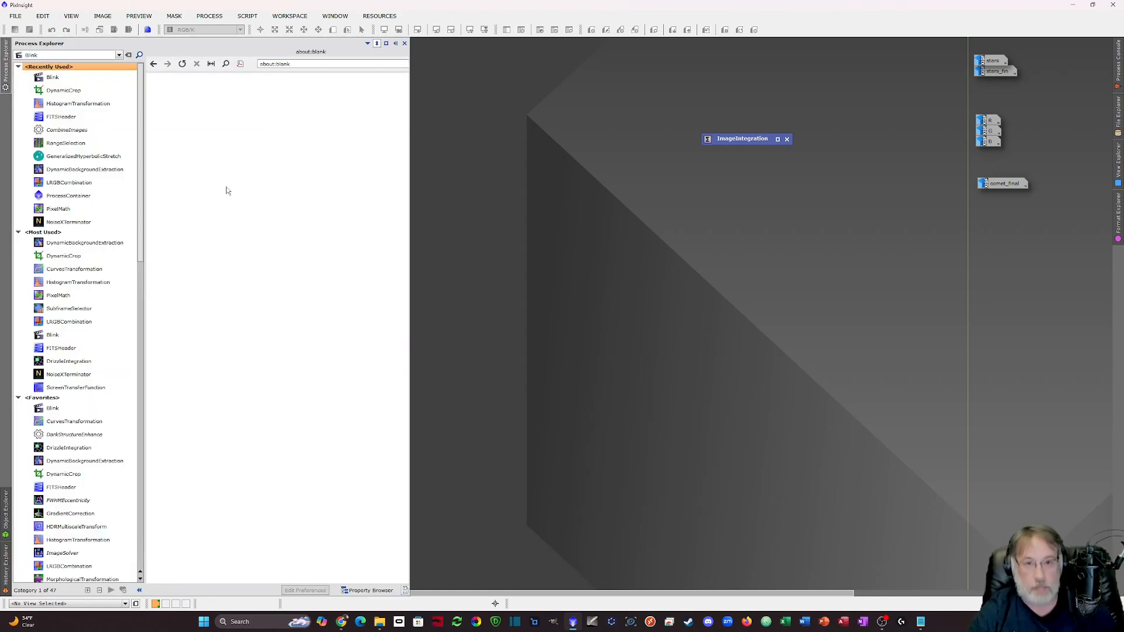
key("Return")
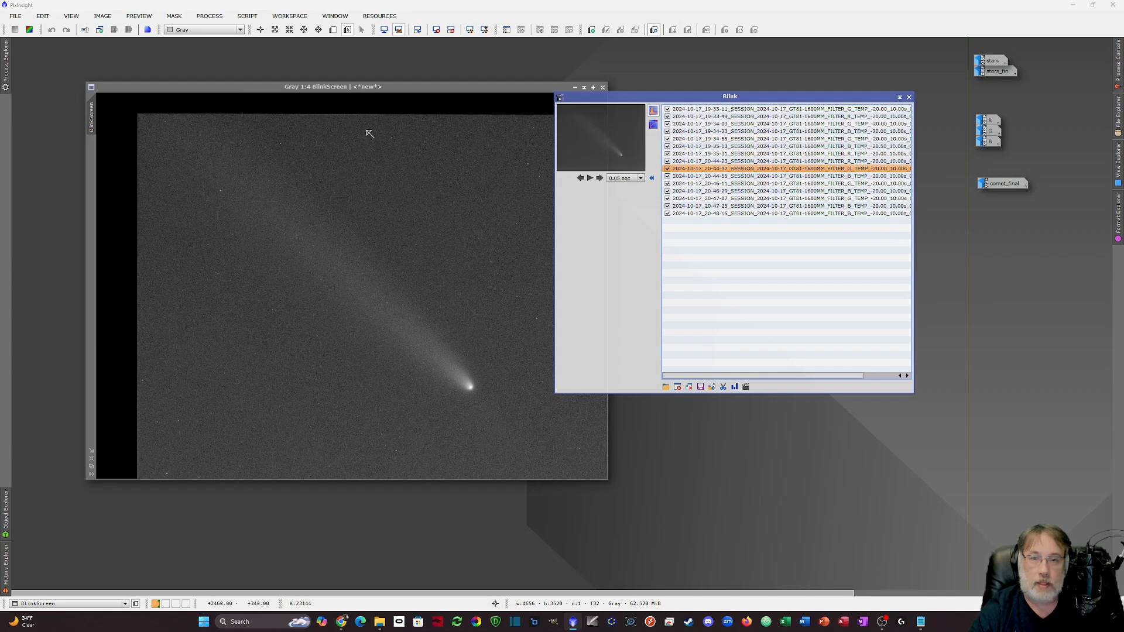
Show the last frame in Blink and draw a preview around nearly all of its image area, excluding the black borders.
left_click(700, 214)
left_click_drag(480, 87, 392, 72)
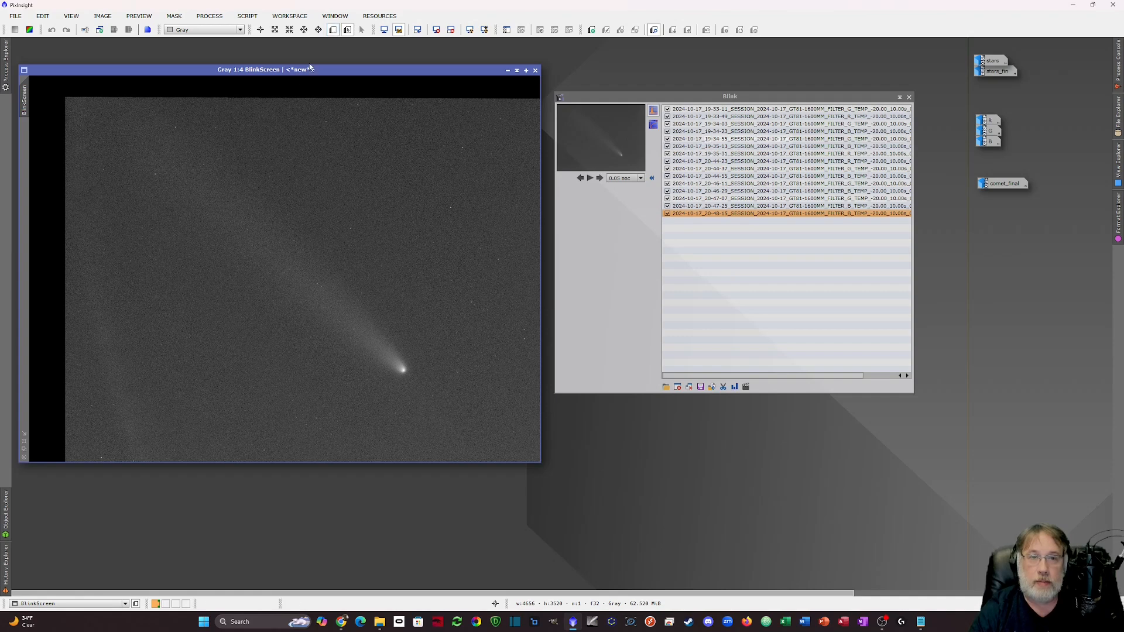
left_click_drag(73, 103, 537, 459)
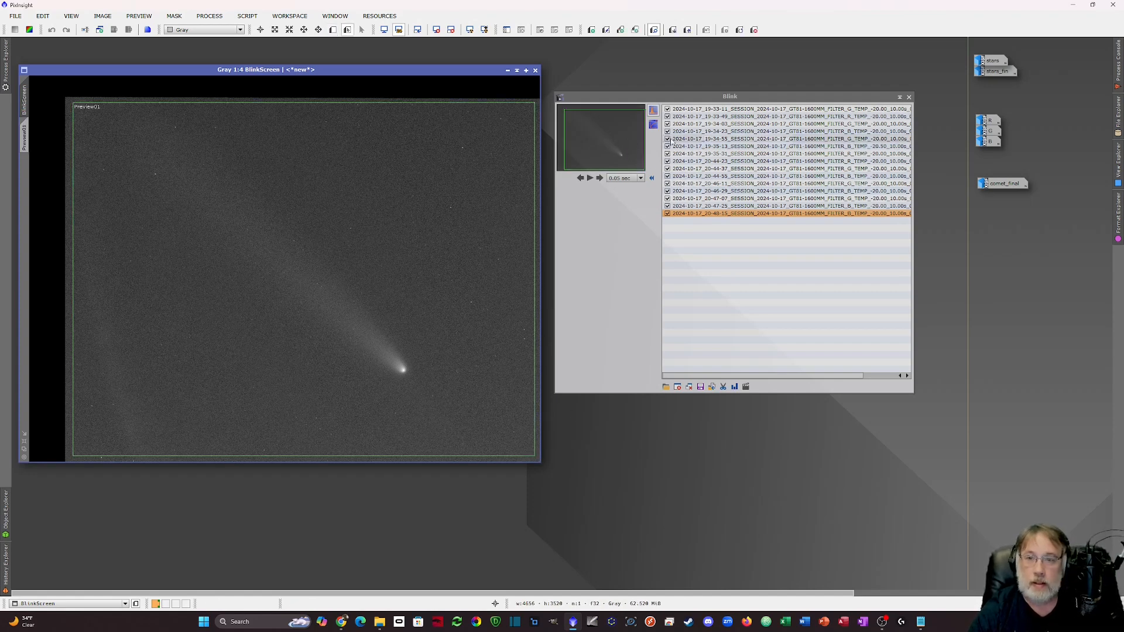
Crop all the listed Blink frames to the preview, saving them in a new folder named comet-croppedv2, and close Blink.
left_click(704, 109, "shift")
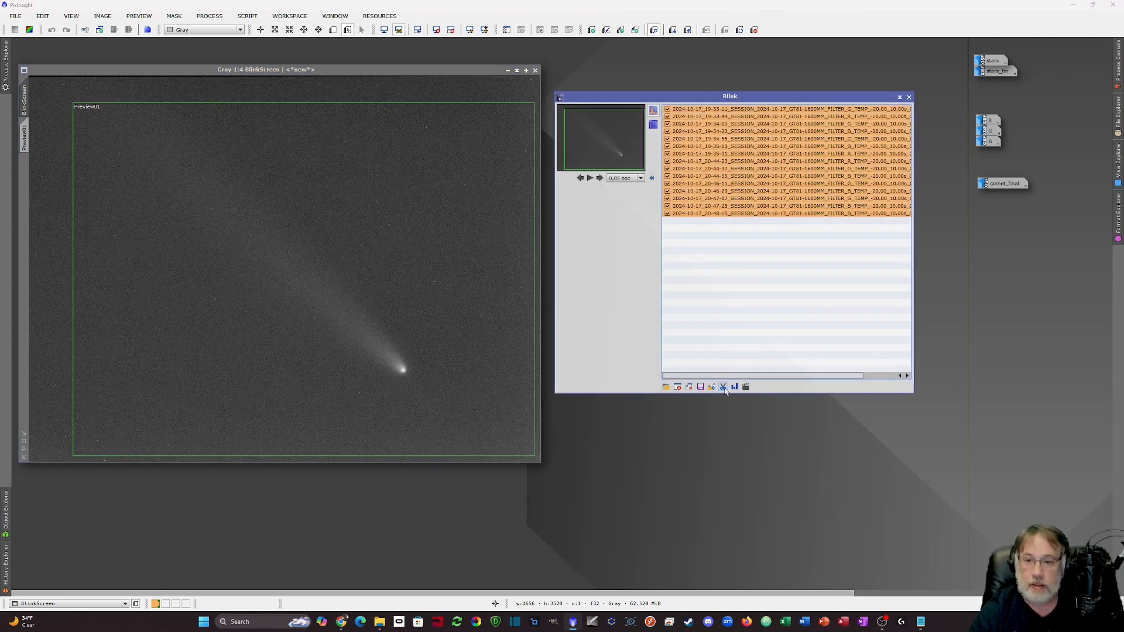
left_click(723, 387)
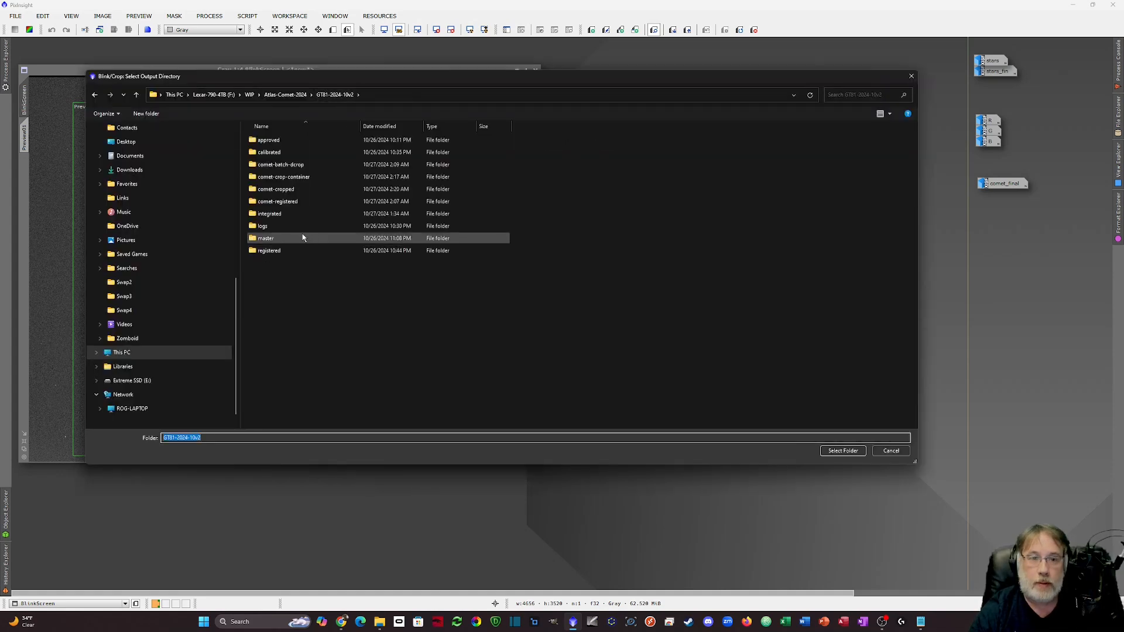
left_click(146, 113)
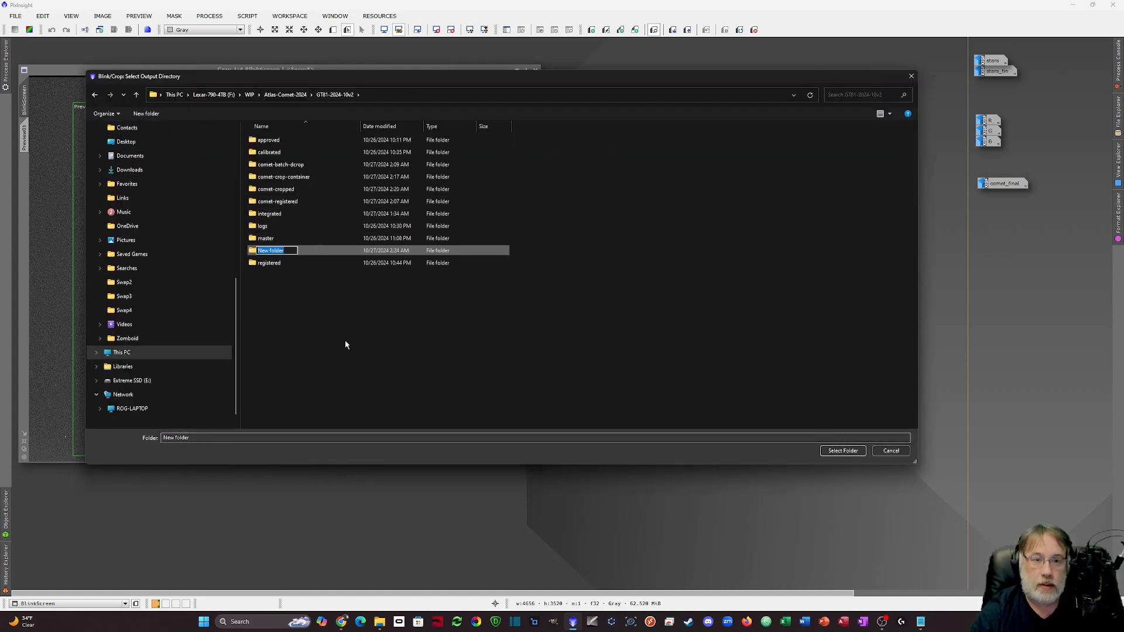
type("come")
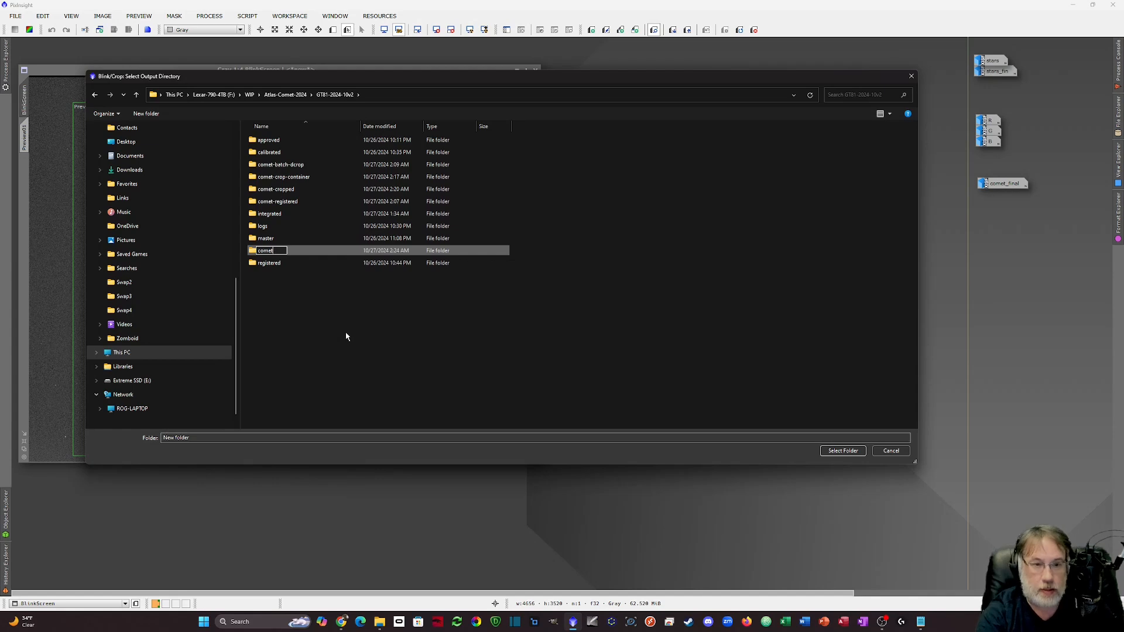
type("t")
key("Return")
key("Return")
left_click(843, 451)
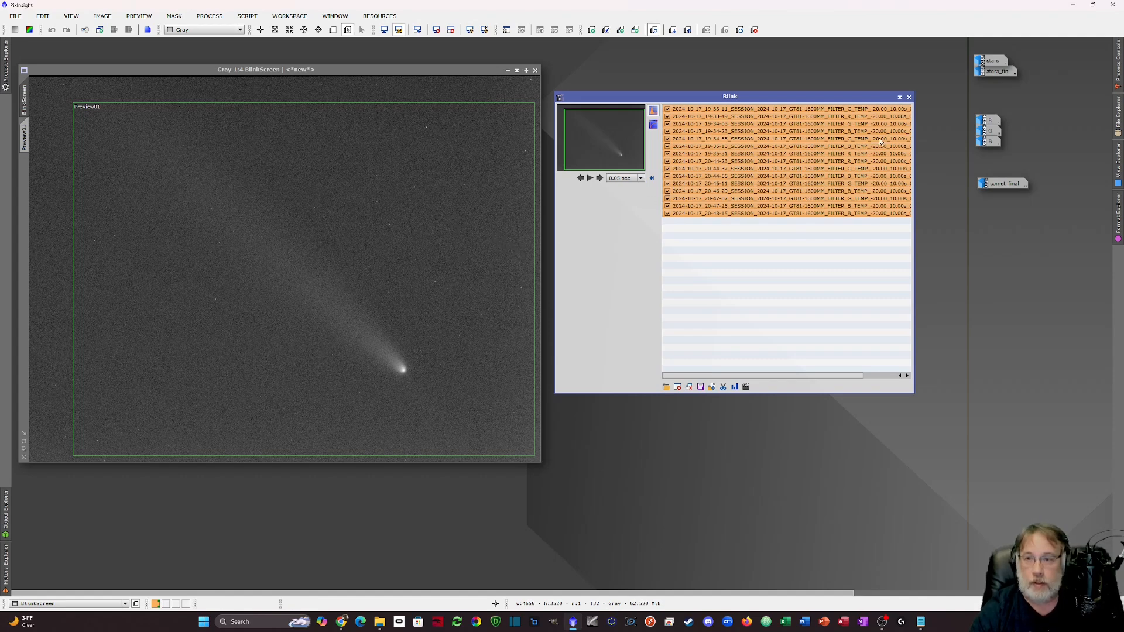
left_click(909, 98)
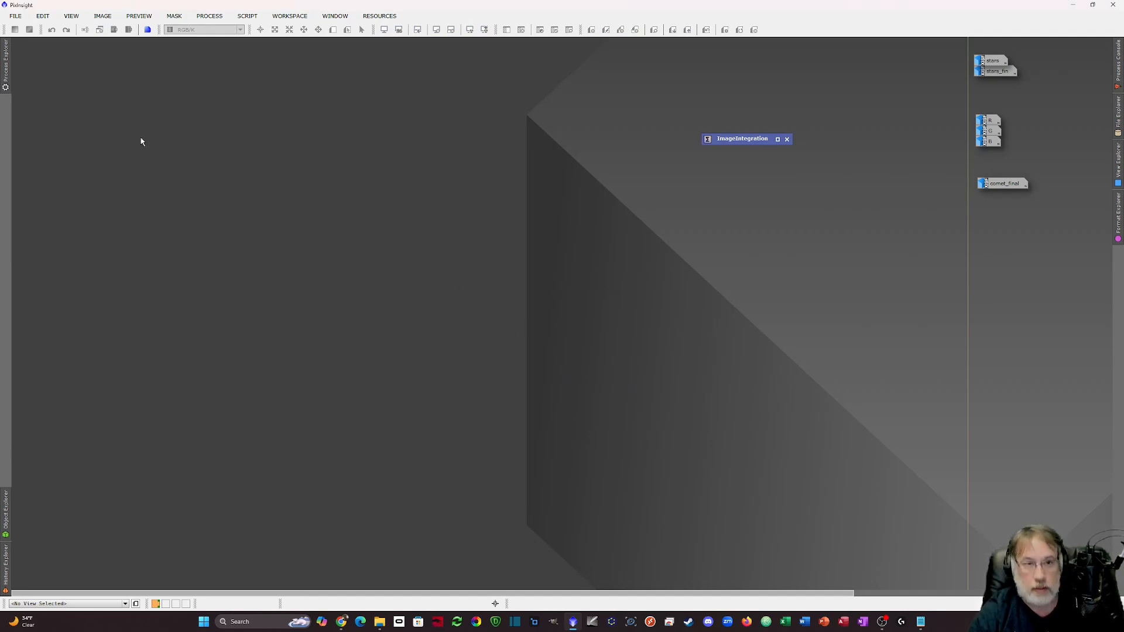
Open the last sub in the comet-registered folder, 2024-10-17_20-48-15 with the B filter, and auto-stretch its display.
left_click(15, 16)
left_click(36, 37)
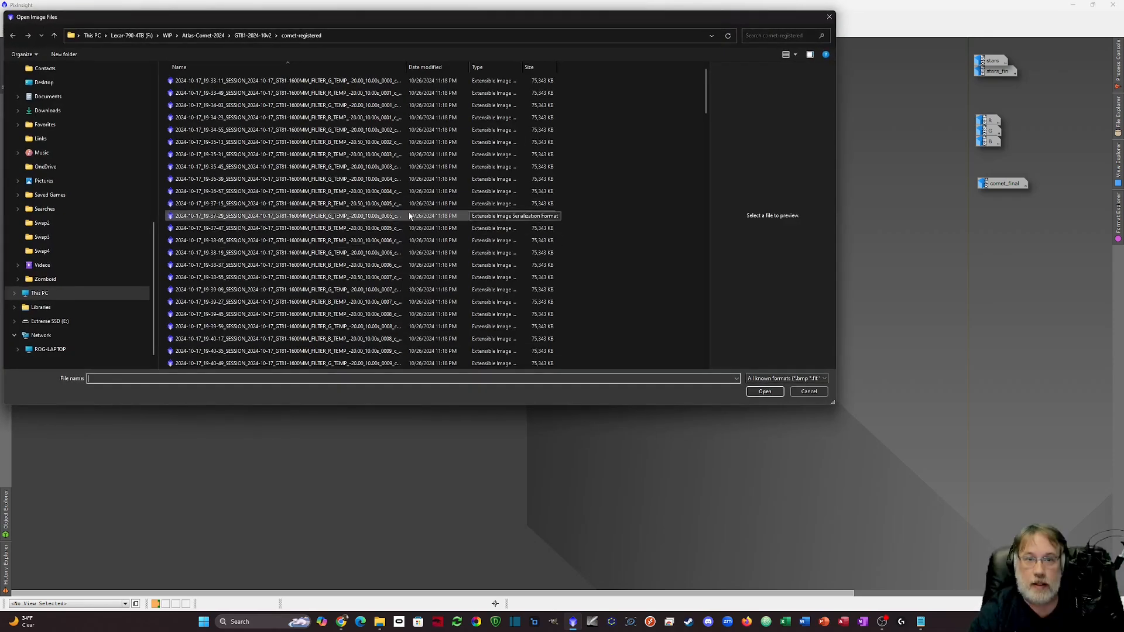
left_click_drag(706, 108, 695, 364)
left_click_drag(407, 66, 509, 68)
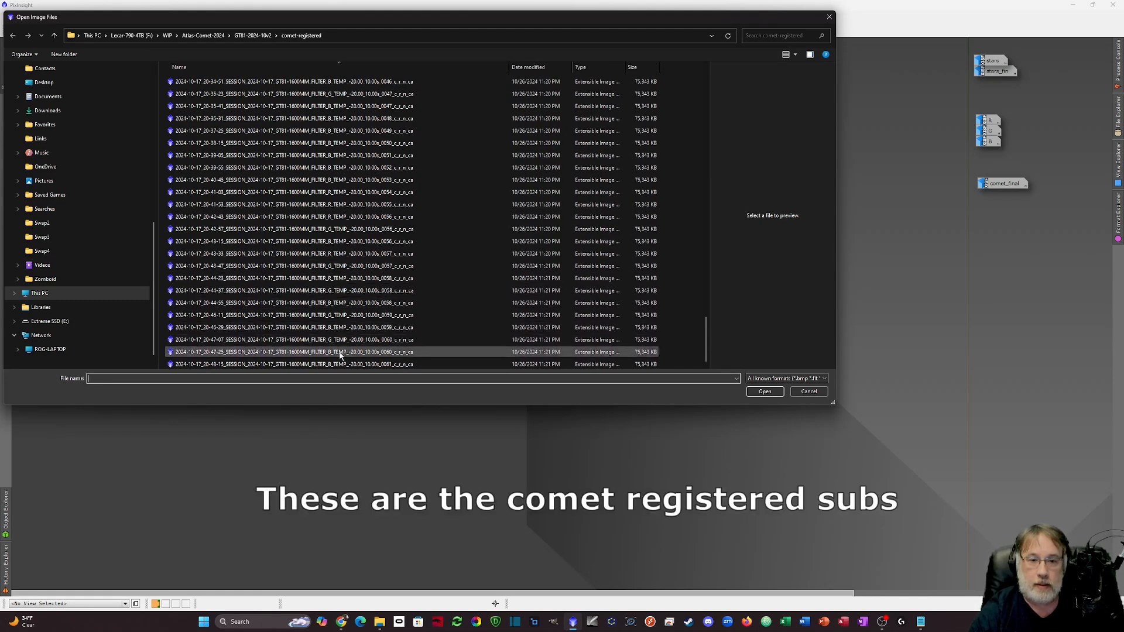
left_click(321, 366)
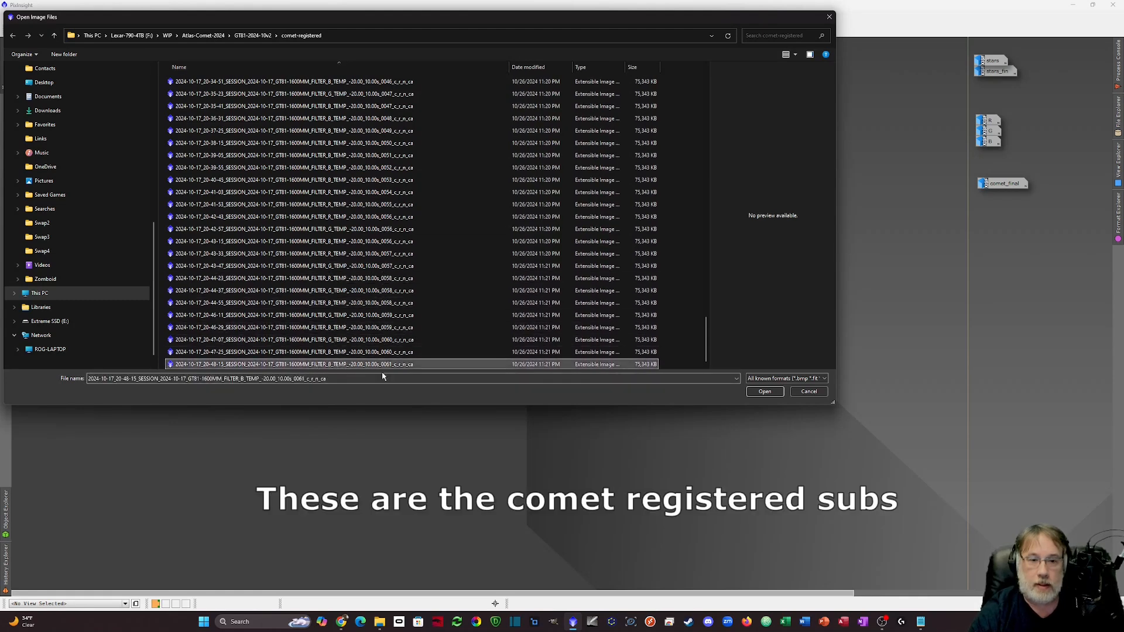
left_click(771, 394)
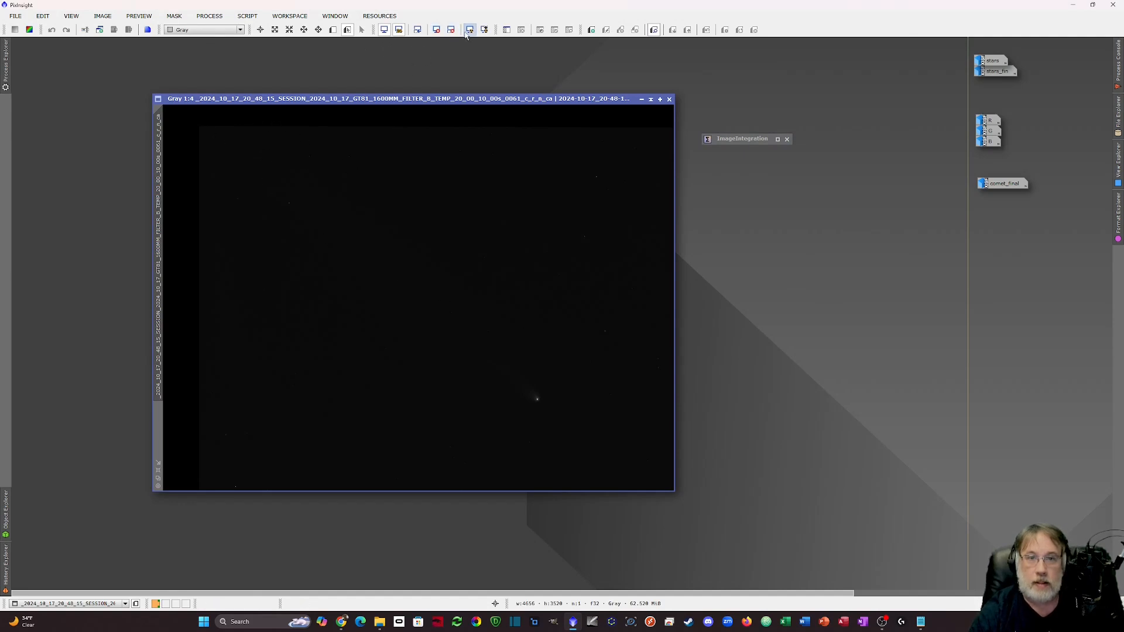
left_click(470, 29)
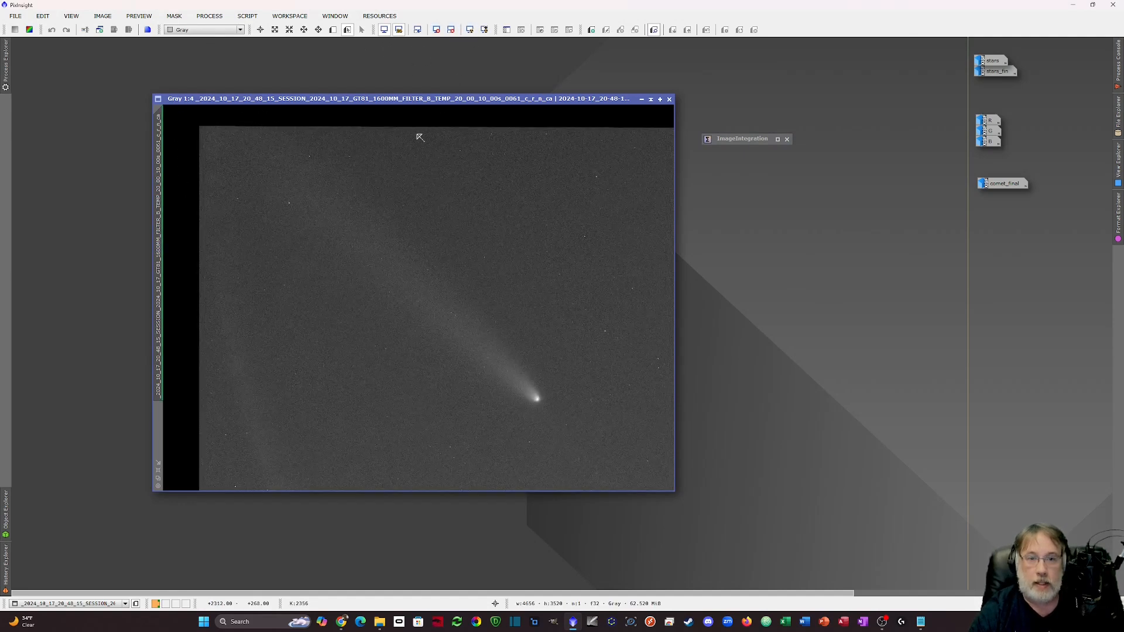
Examine the 2024-10-17_19-36-57 B-filter sub from comet-registered with an auto-stretched display for its border coverage, and close it.
left_click(15, 17)
left_click(32, 28)
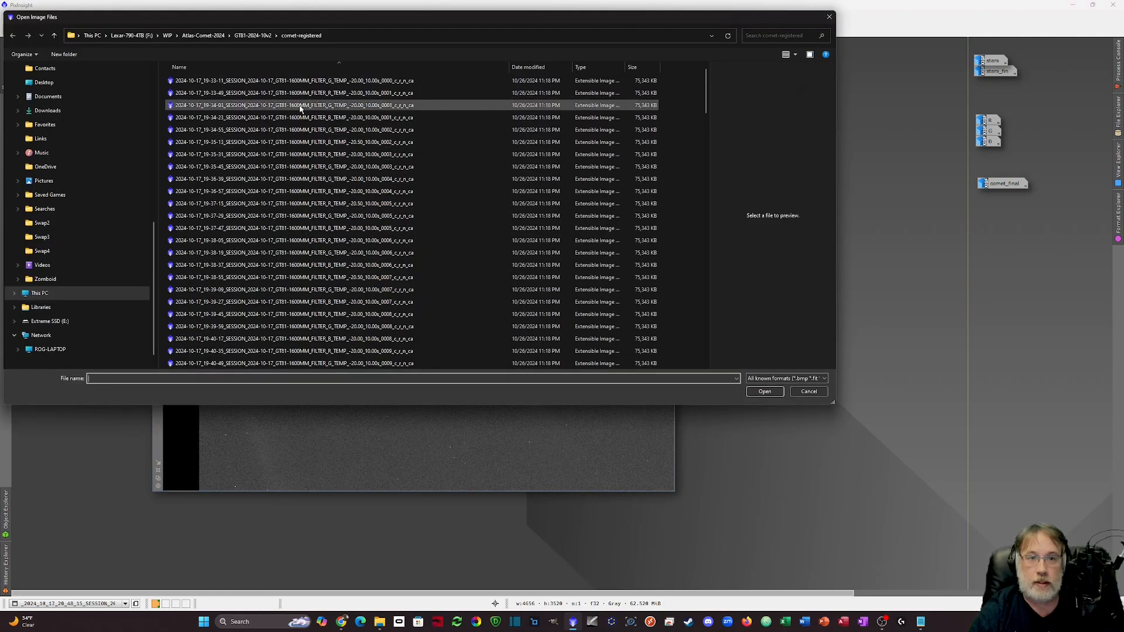
double_click(296, 191)
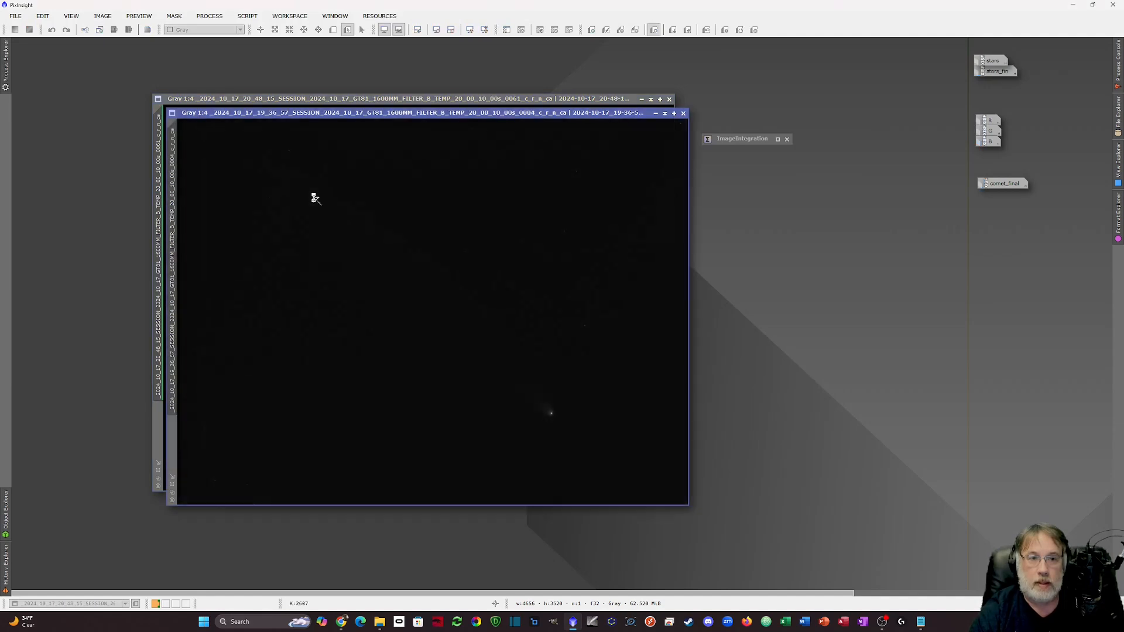
key("ctrl+a")
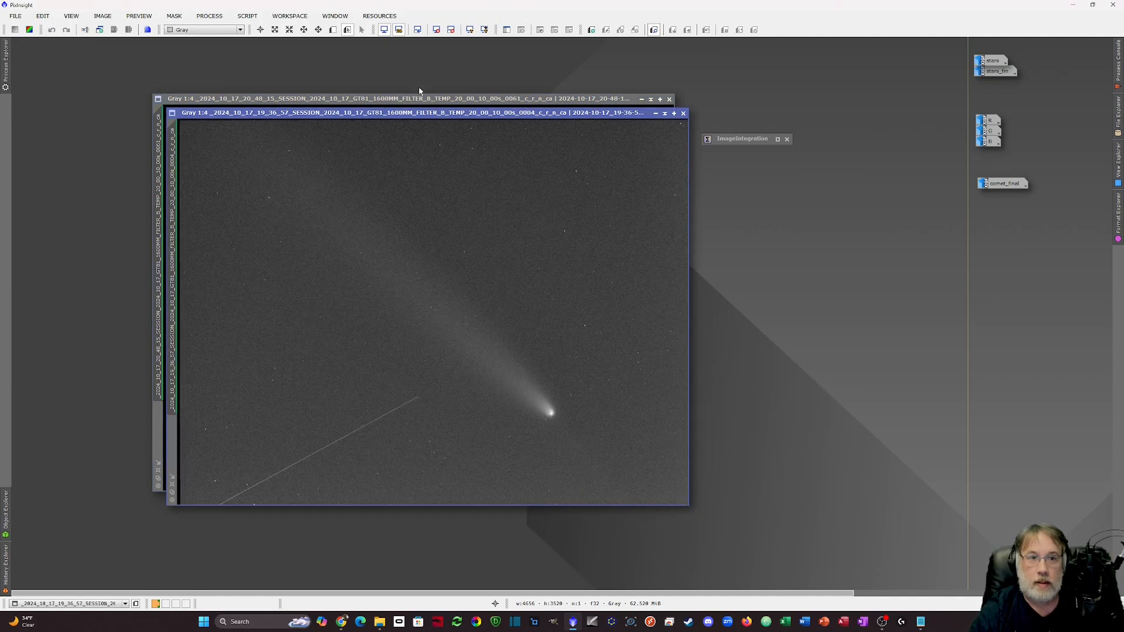
left_click(683, 113)
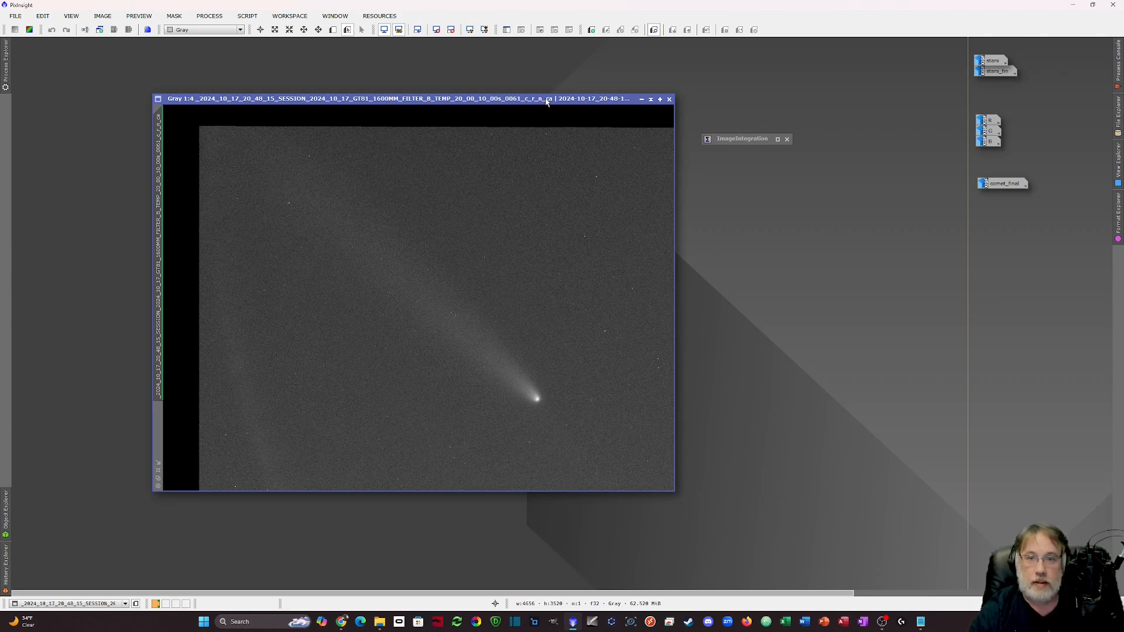
Draw a DynamicCrop area of about 4228 × 3208 px inside the comet frame's black borders and save it as a process icon.
left_click_drag(547, 102, 441, 86)
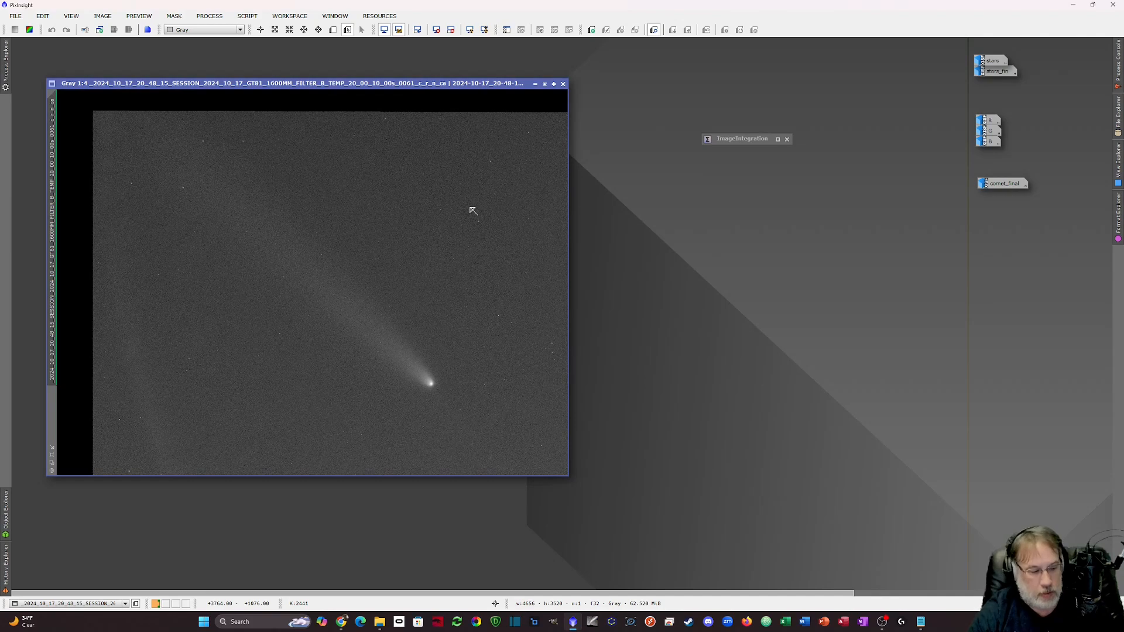
key("ctrl+shift+p")
key("Return")
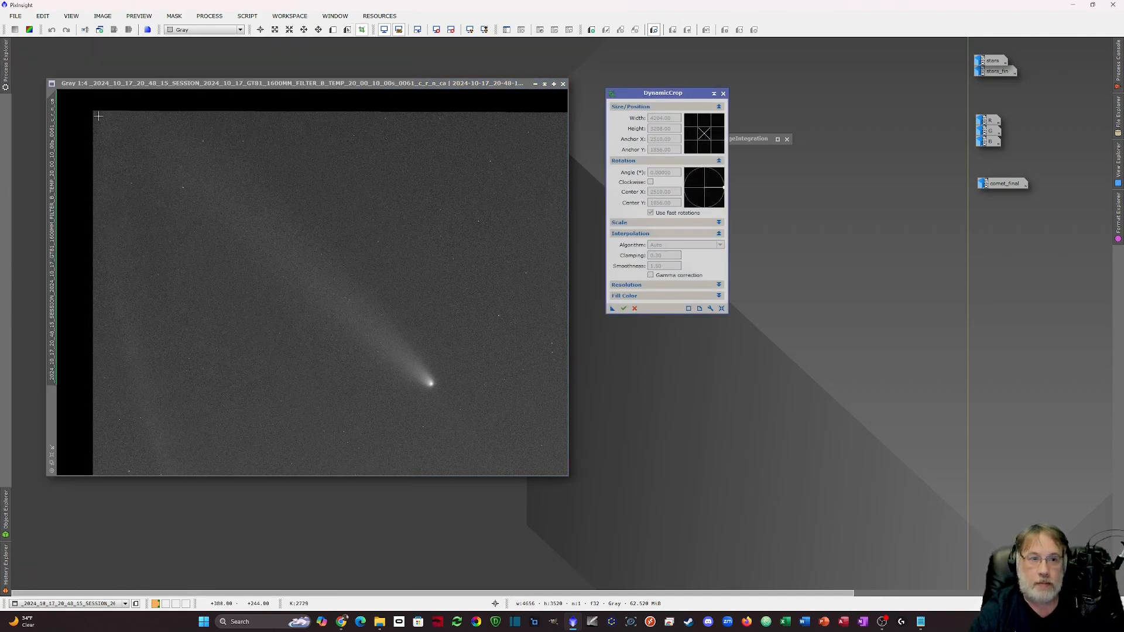
left_click_drag(98, 116, 562, 467)
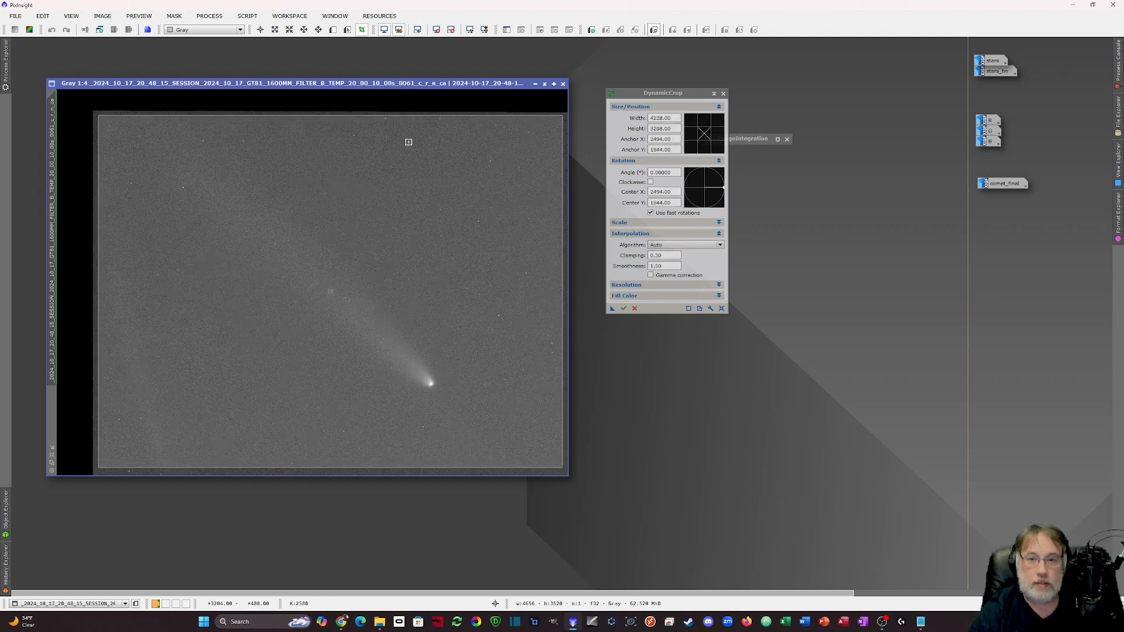
left_click_drag(613, 309, 605, 386)
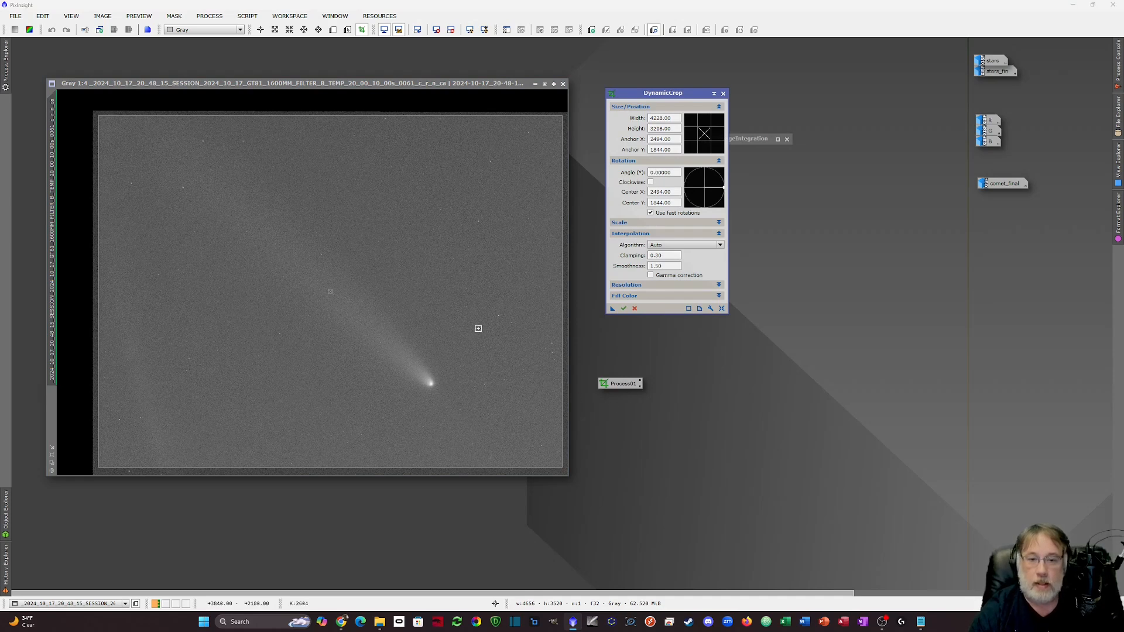
Close DynamicCrop and the comet frame without applying the crop, and reposition the crop's process icon in the workspace.
left_click(564, 84)
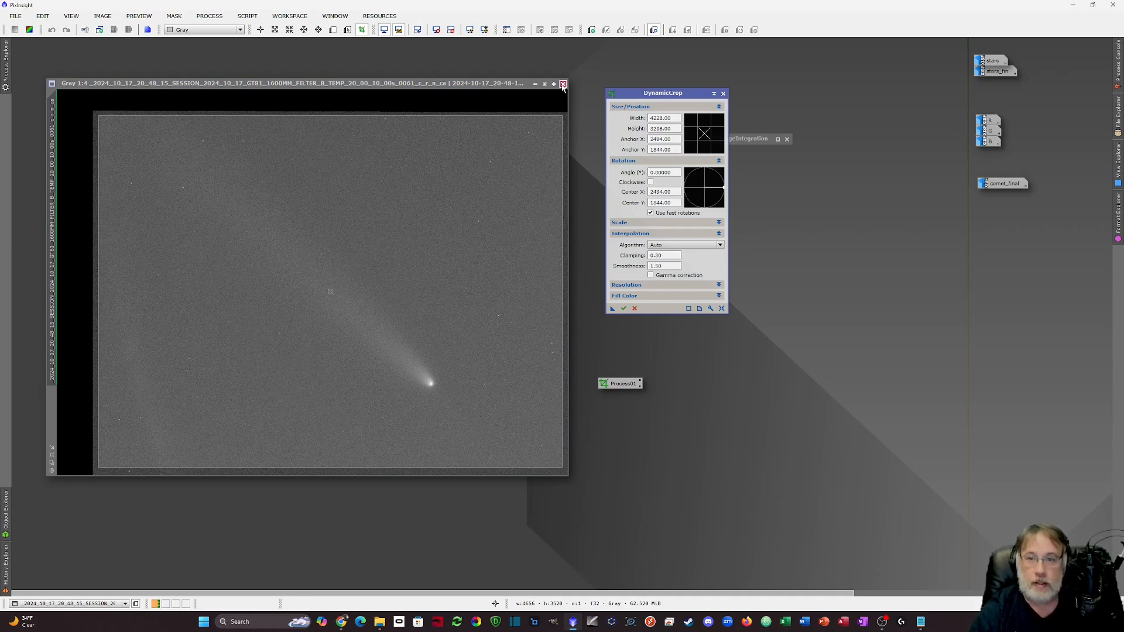
left_click(627, 322)
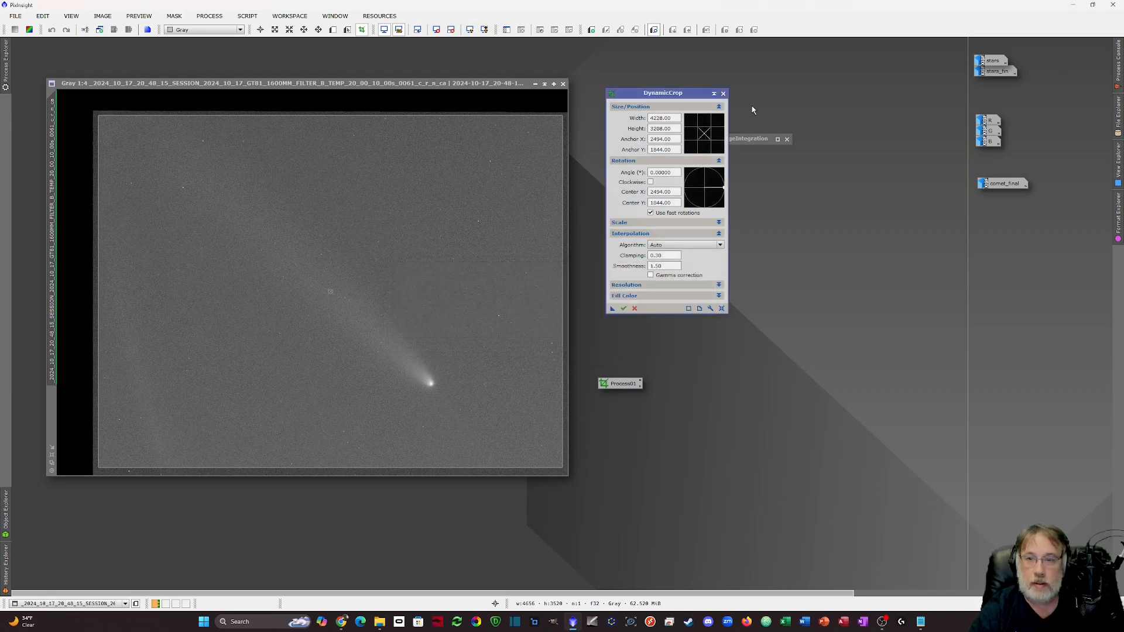
left_click(723, 93)
left_click(579, 323)
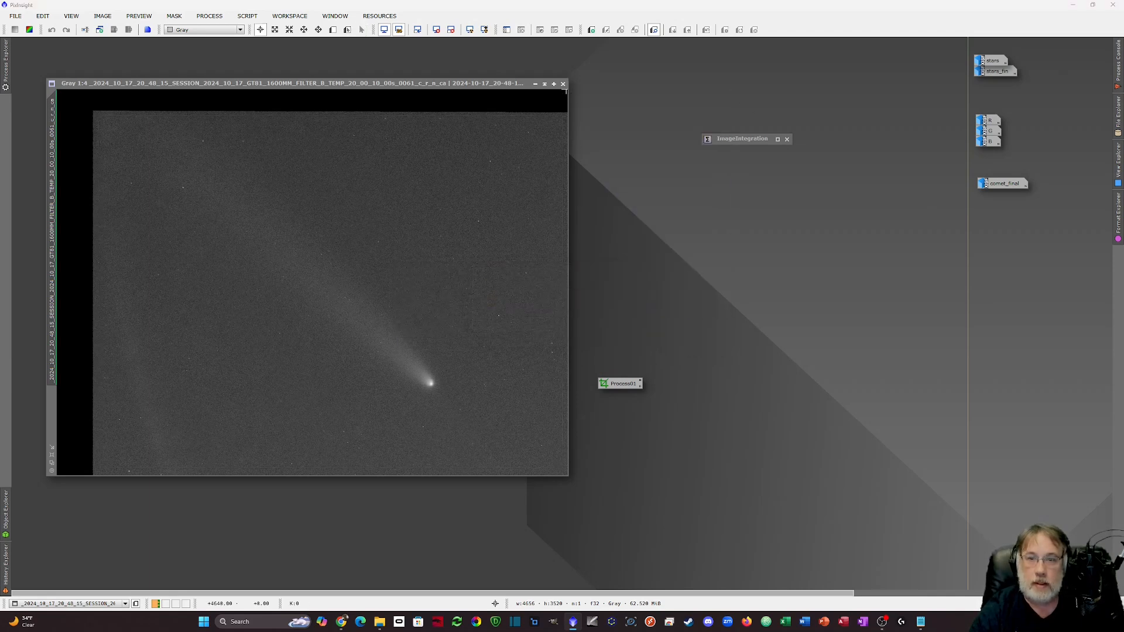
left_click(563, 84)
left_click_drag(619, 387, 571, 402)
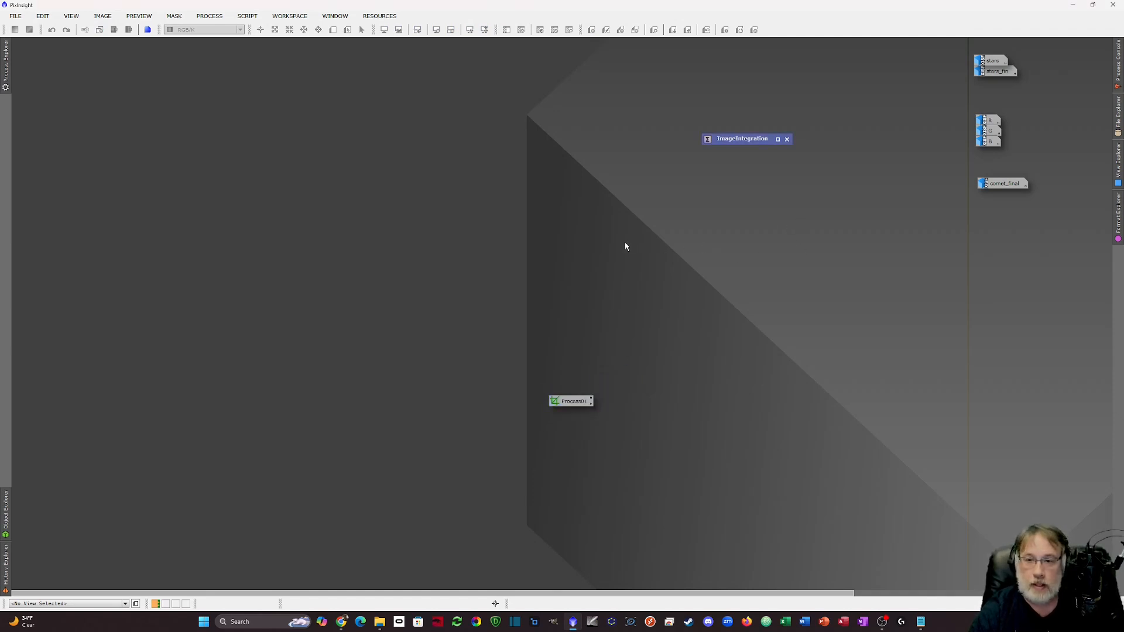
Create an image container and add the 2024-10-17_19-33-11 G-filter sub from the comet-registered folder.
right_click(622, 320)
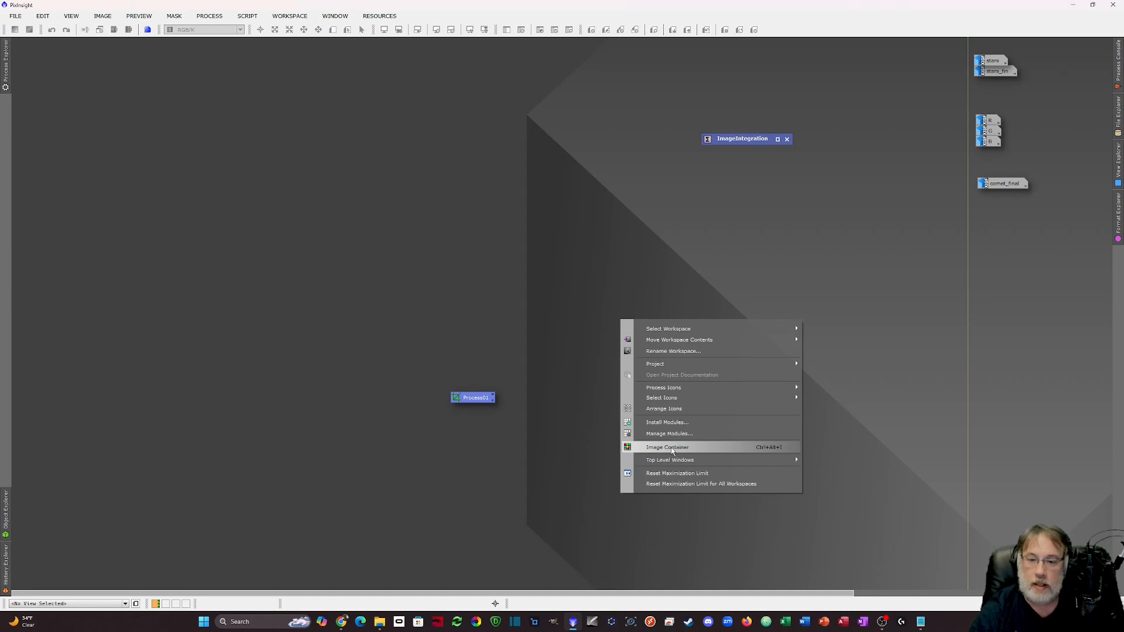
left_click(671, 448)
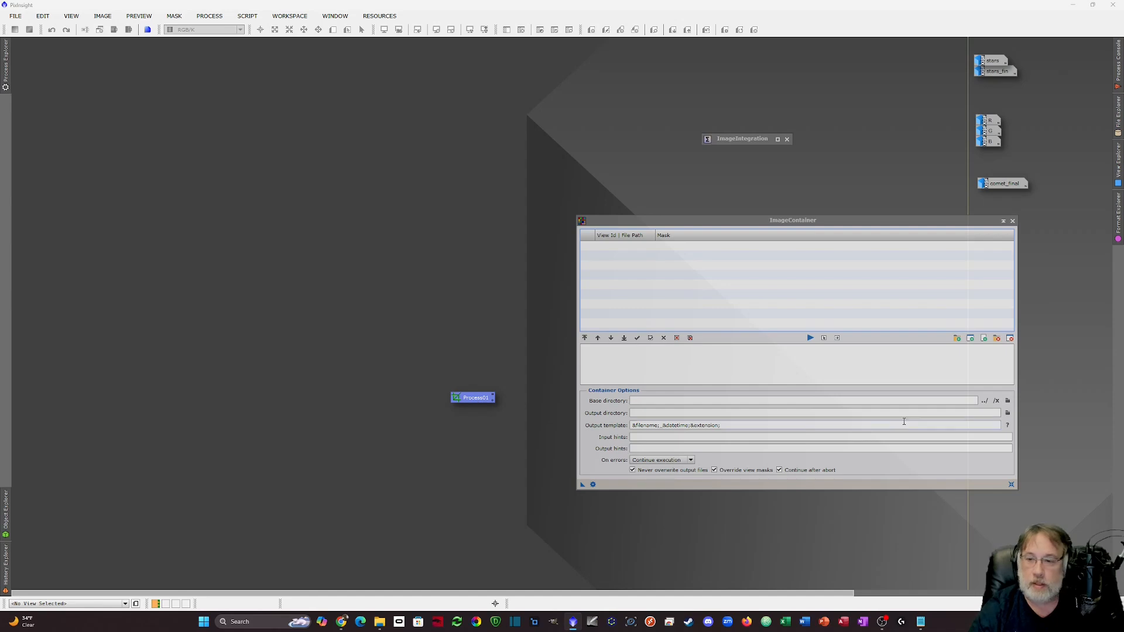
left_click(957, 339)
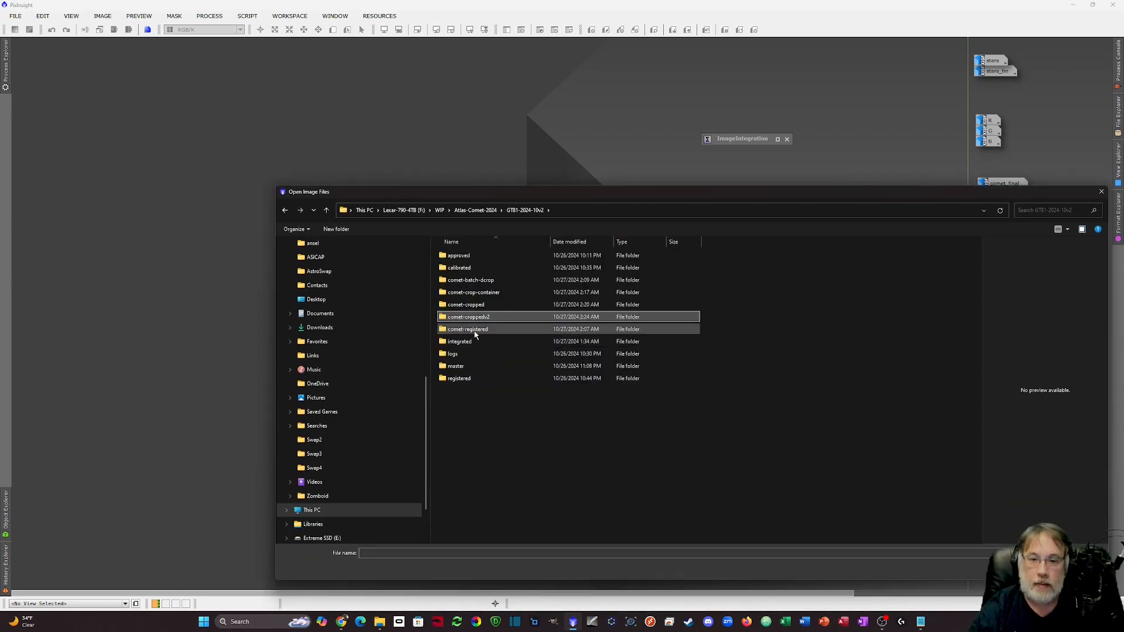
double_click(476, 332)
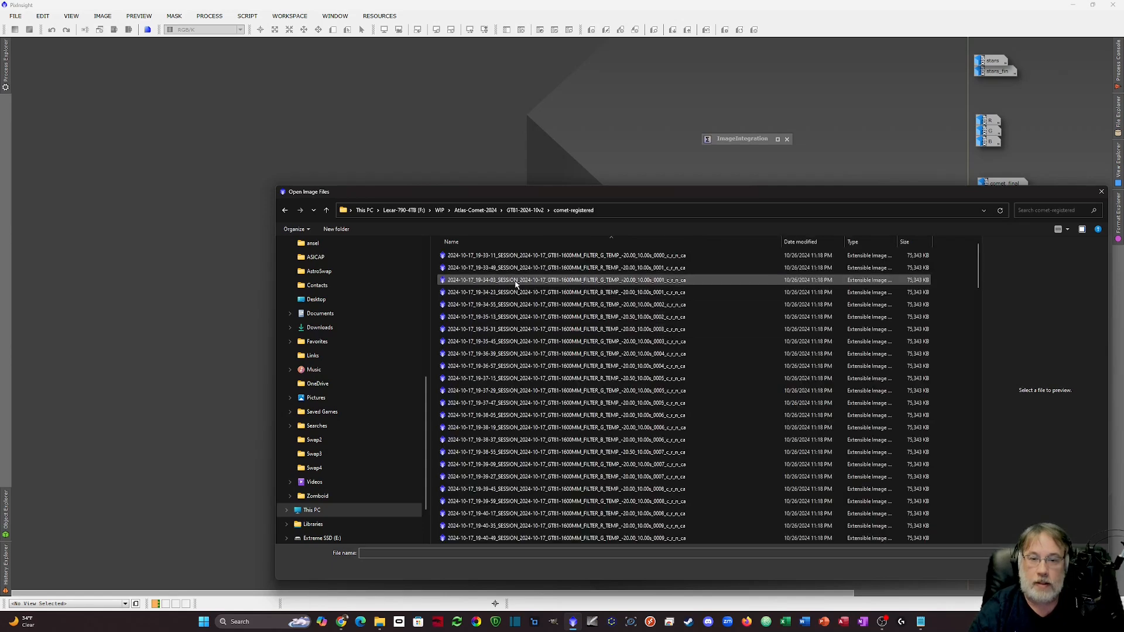
double_click(509, 262)
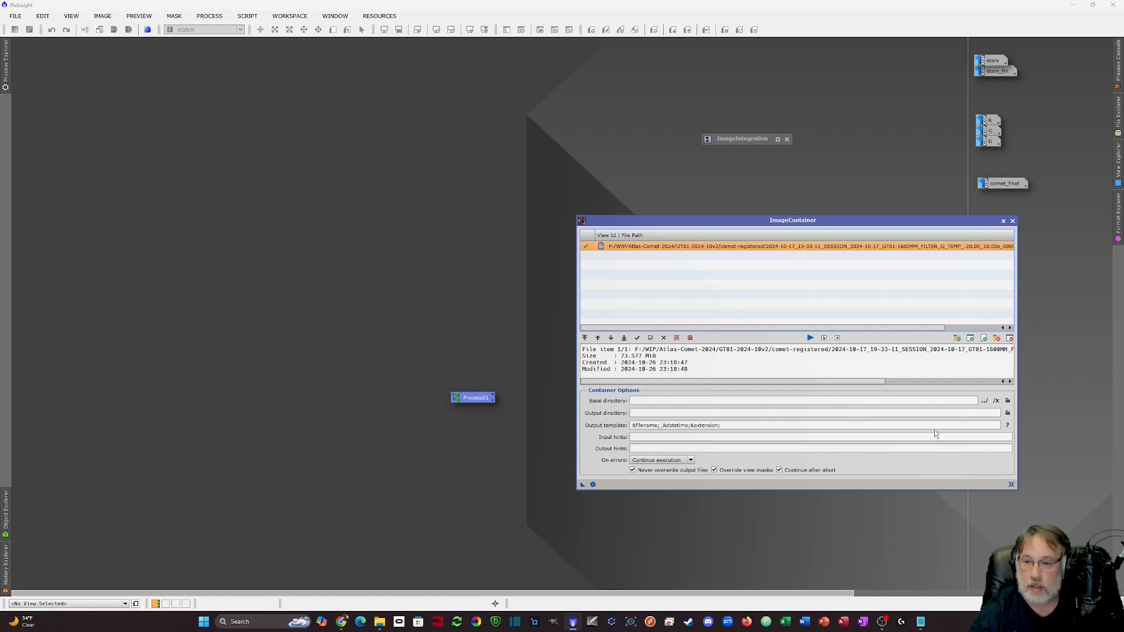
Create a comer-croppedv2 folder inside GTB1-2024-10v2 and set it as the image container's output directory.
left_click(1008, 413)
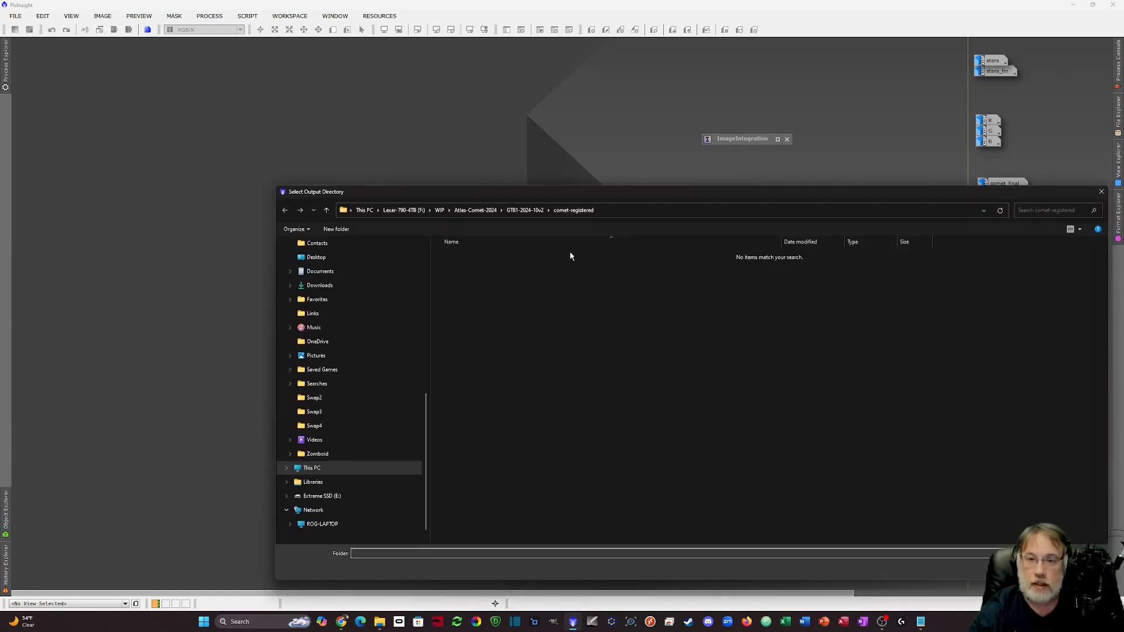
key("alt+Up")
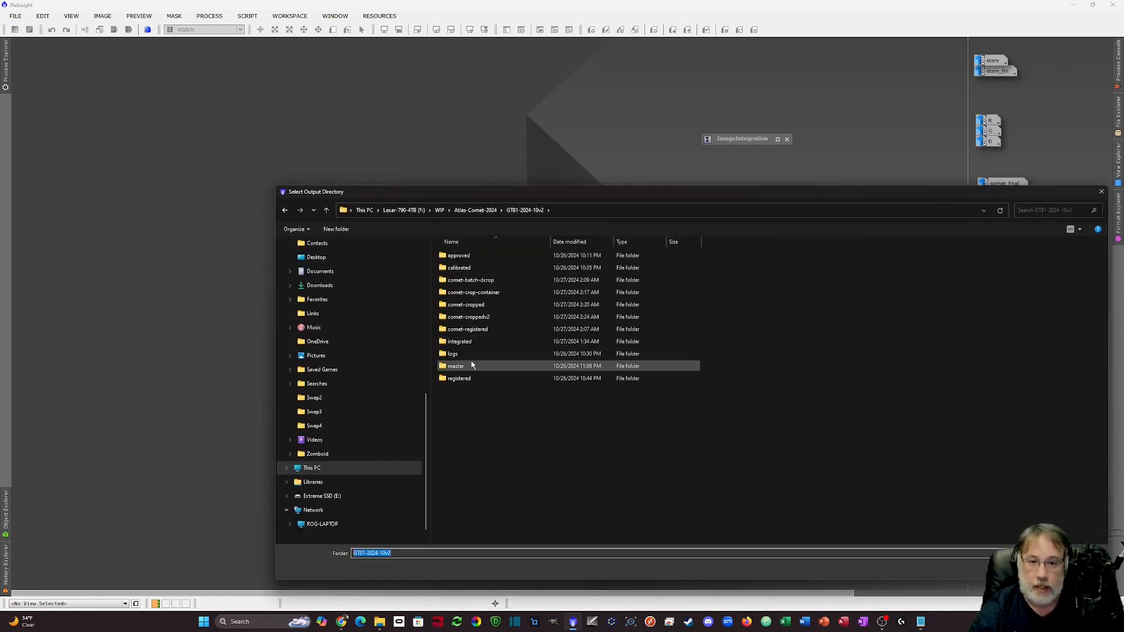
key("ctrl+shift+n")
type("comer-croppedv2")
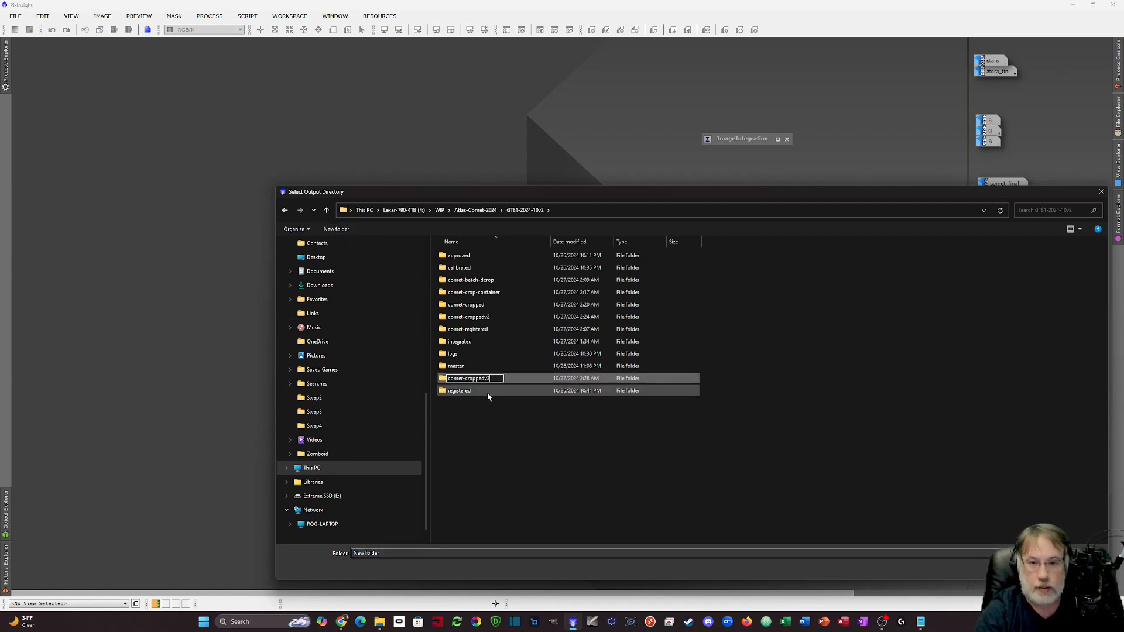
key("Return")
double_click(469, 279)
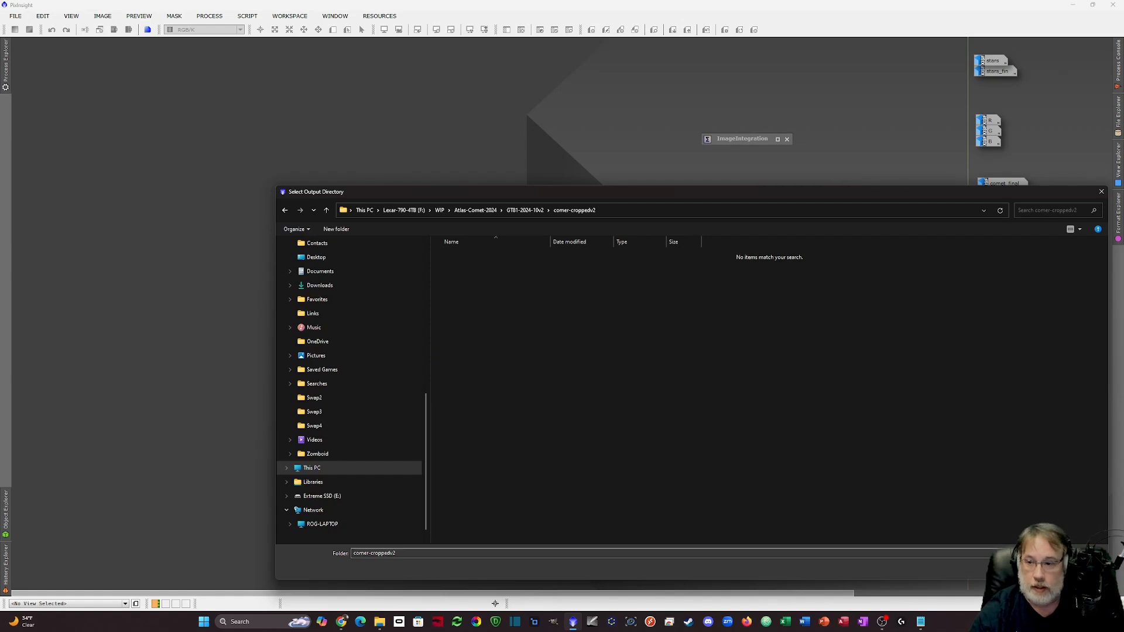
left_click(1020, 568)
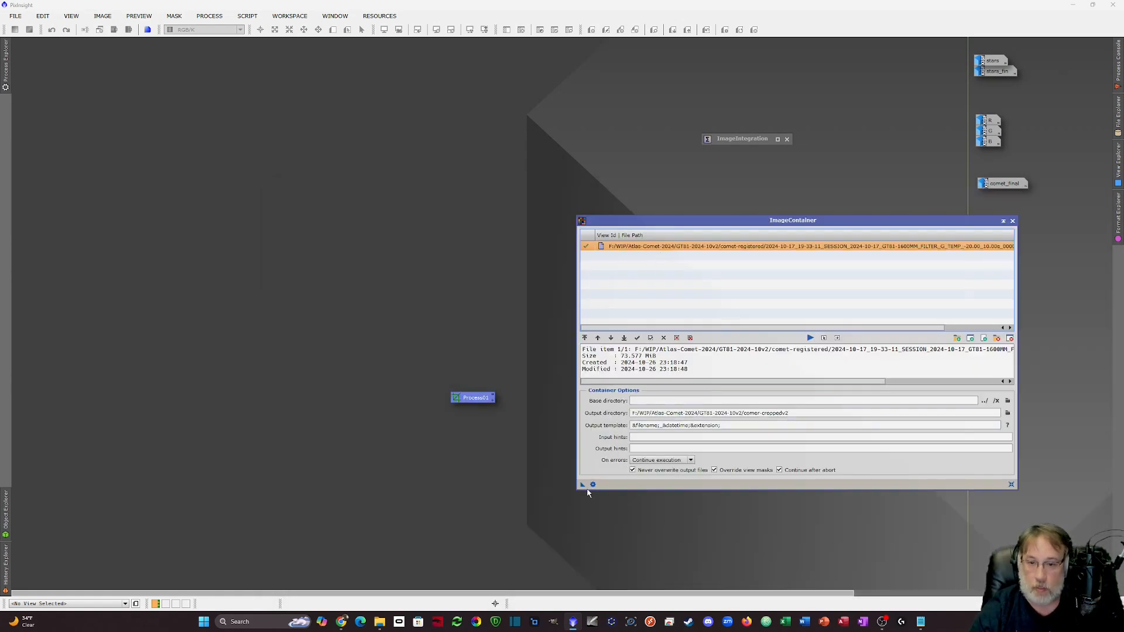
Try to run the saved DynamicCrop on the image container, declining deletion of the astrometric solution, and check the file folder.
left_click_drag(583, 486, 468, 402)
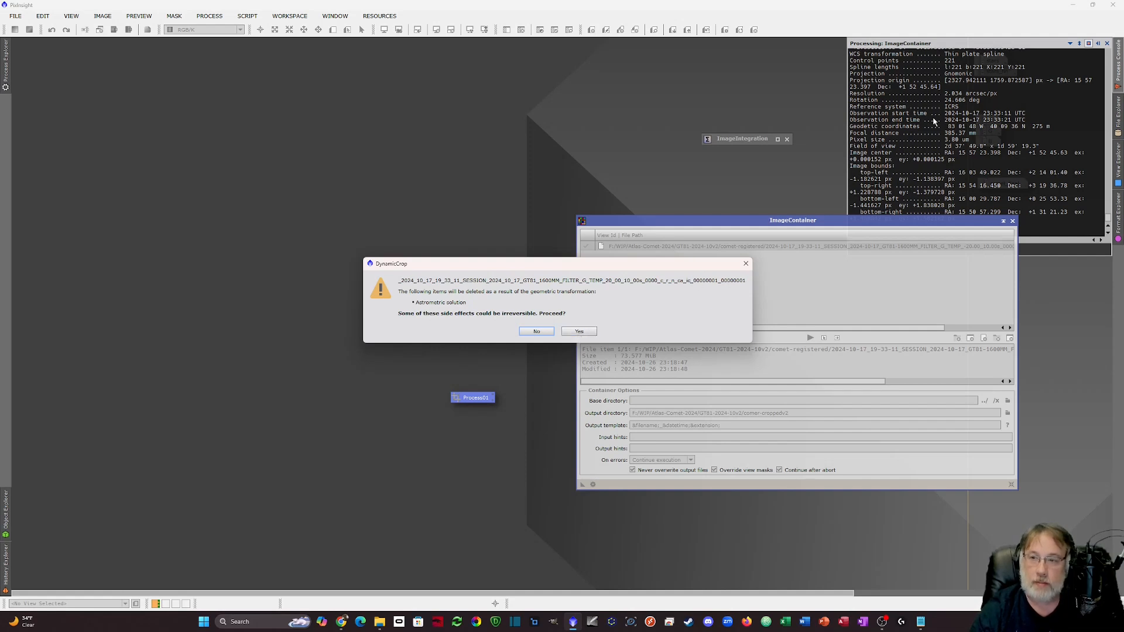
left_click(537, 332)
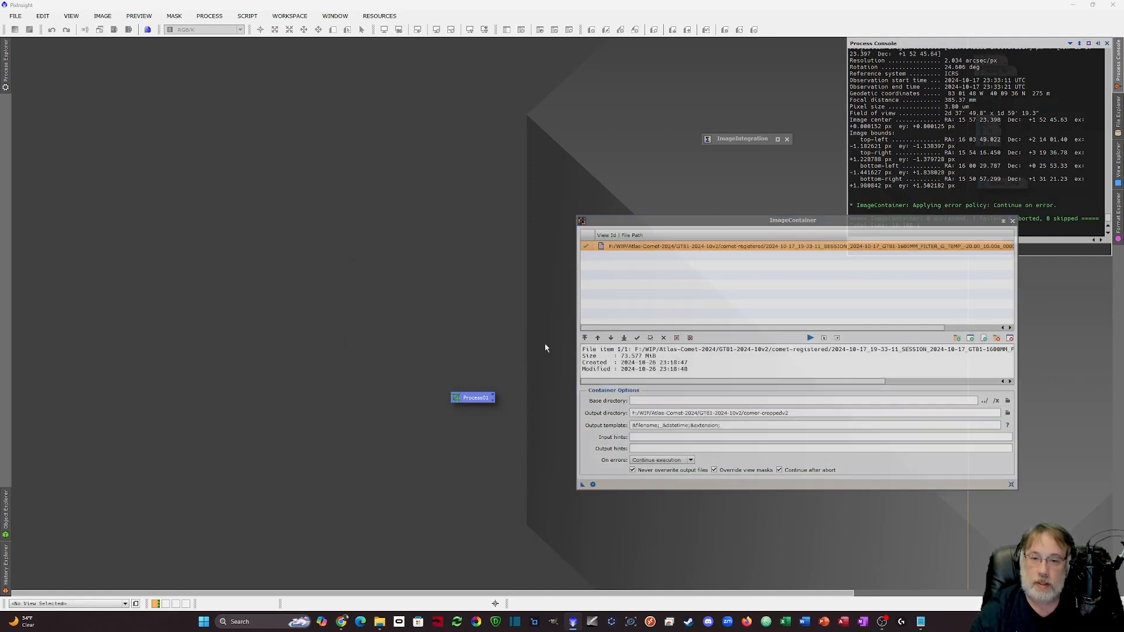
mouse_move(379, 623)
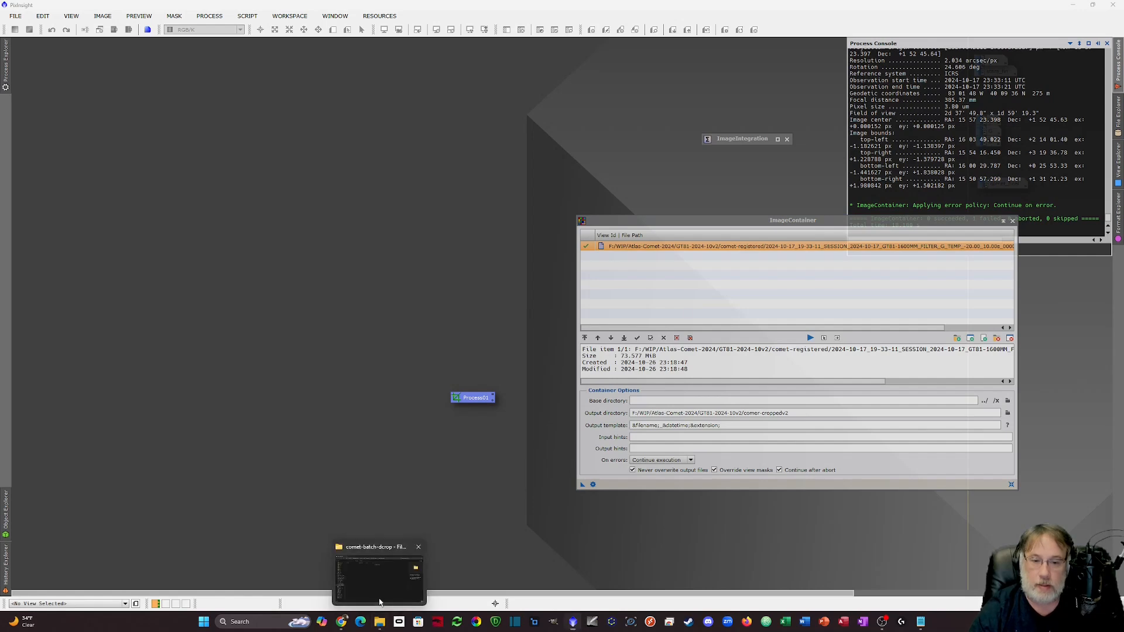
left_click(379, 600)
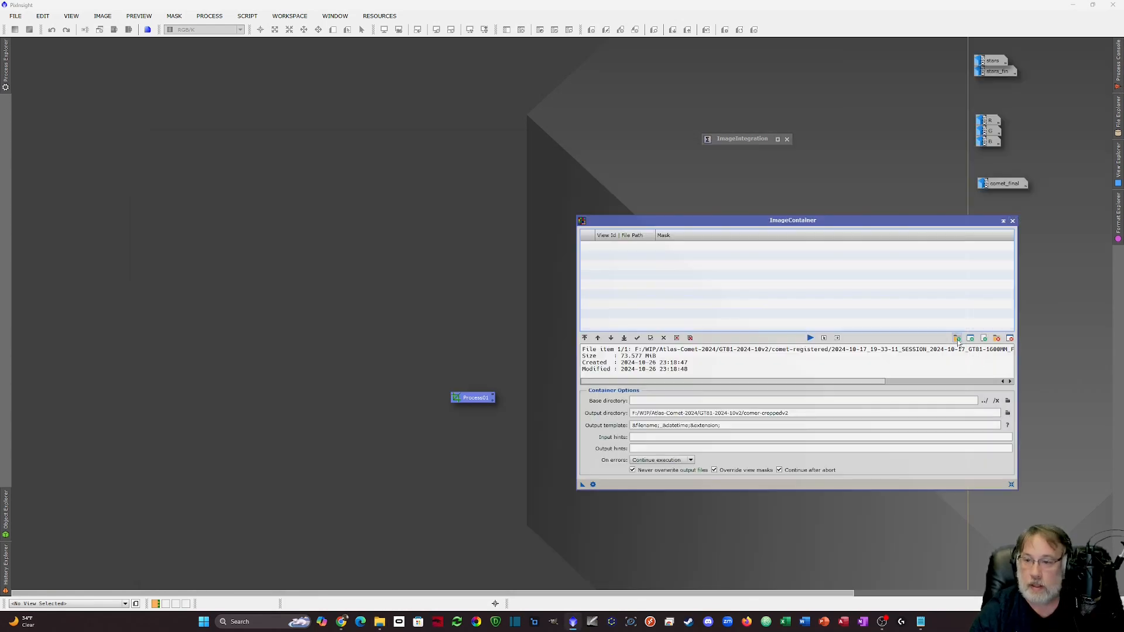
Fill the image container with the comet-registered subs from 19-33-11 through 19-36-57 and from 20-44-37 through 20-48-15.
left_click(957, 338)
left_click(582, 366, "shift")
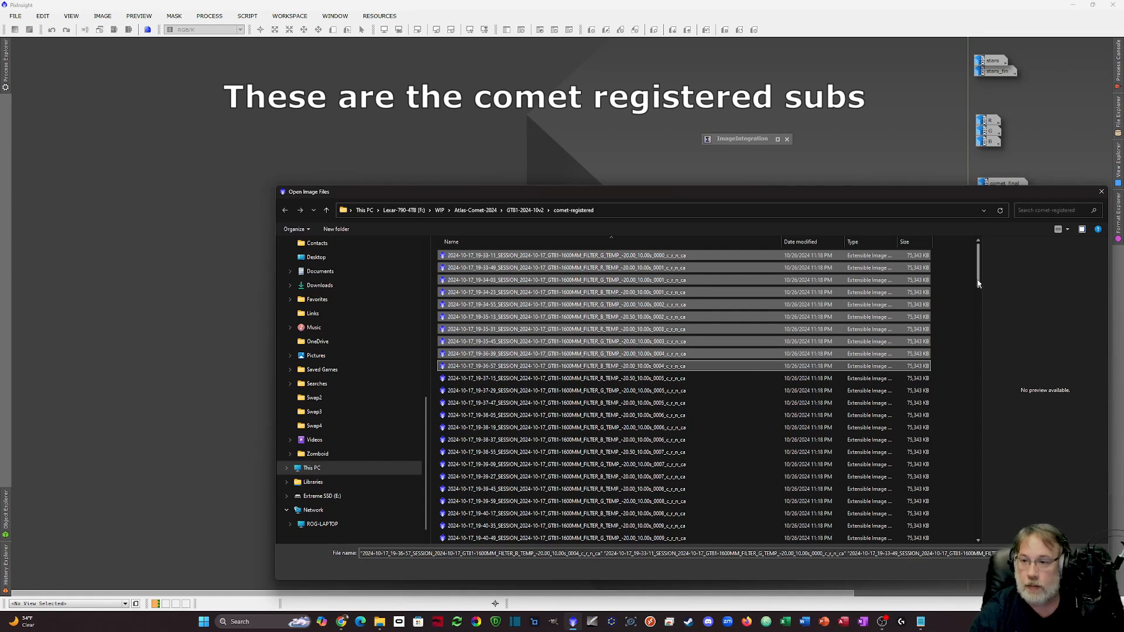
scroll(962, 419, "down", 20)
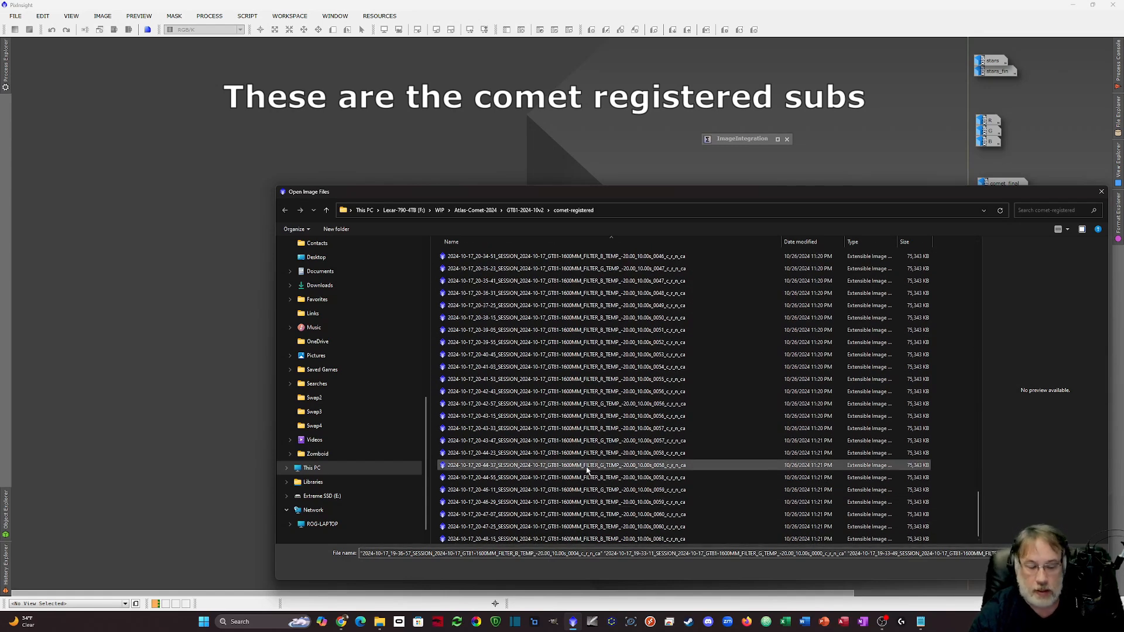
left_click(565, 466, "ctrl")
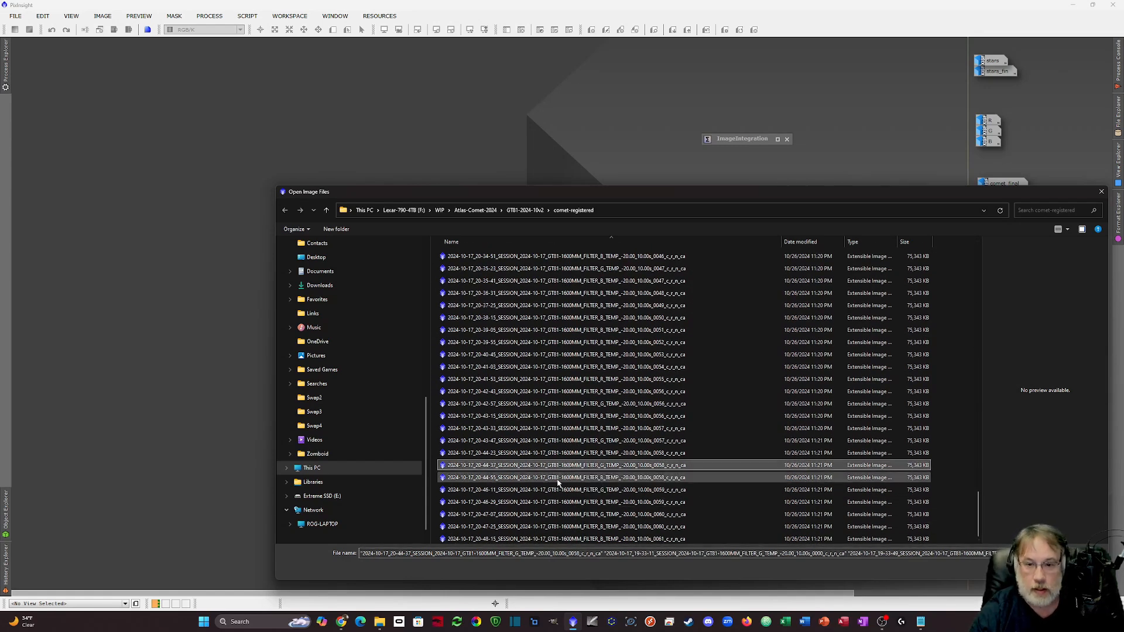
left_click(562, 478, "ctrl")
left_click(559, 490, "ctrl")
left_click(557, 502, "ctrl")
left_click(556, 515, "ctrl")
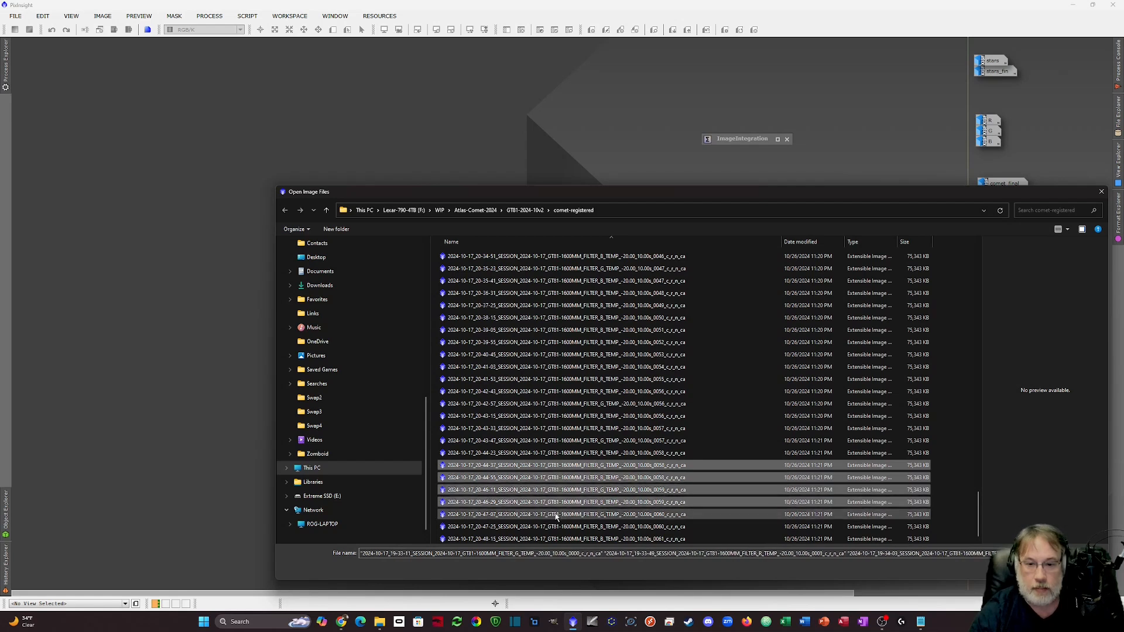
left_click(556, 527, "ctrl")
left_click(556, 539, "ctrl")
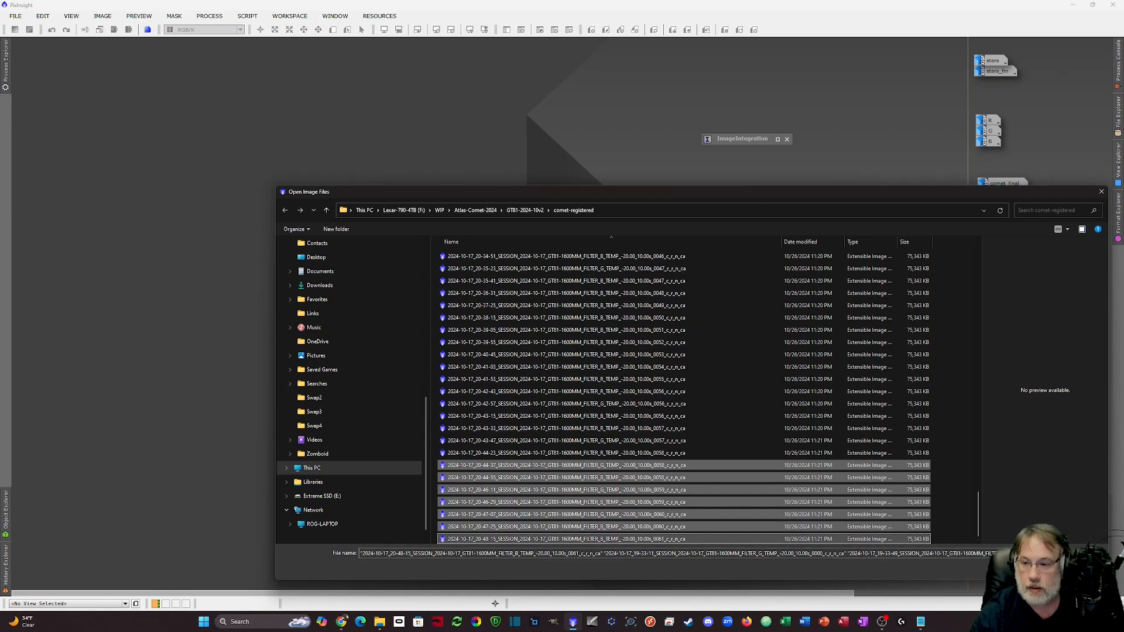
left_click(1017, 569)
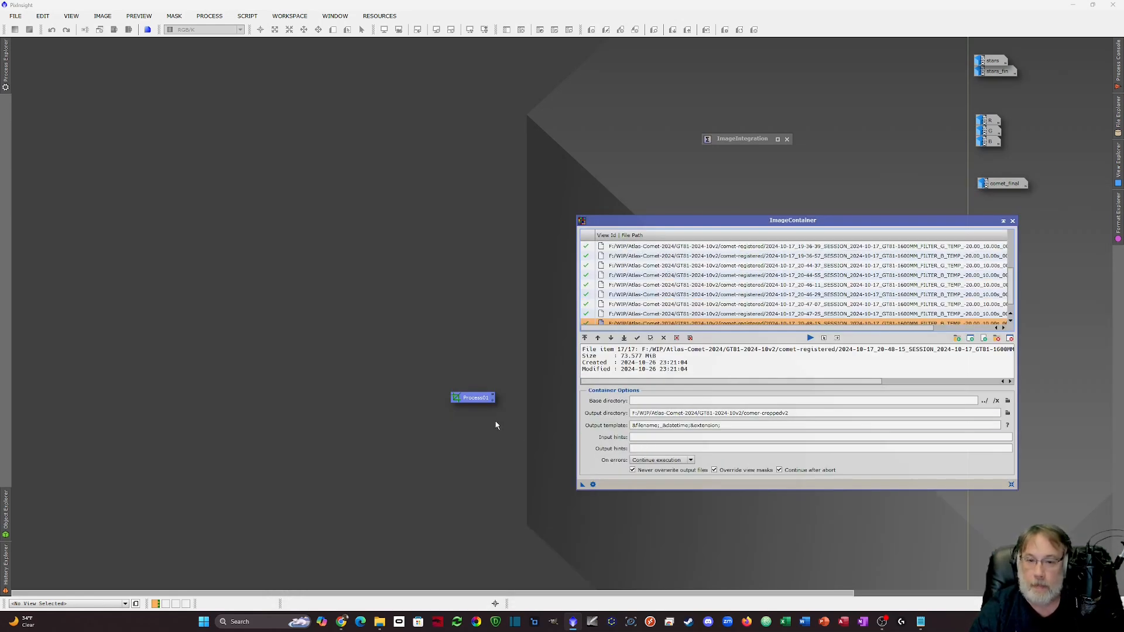
Edit the source code of the saved DynamicCrop icon, setting P.noGUIMessages to true, and accept the change.
right_click(472, 401)
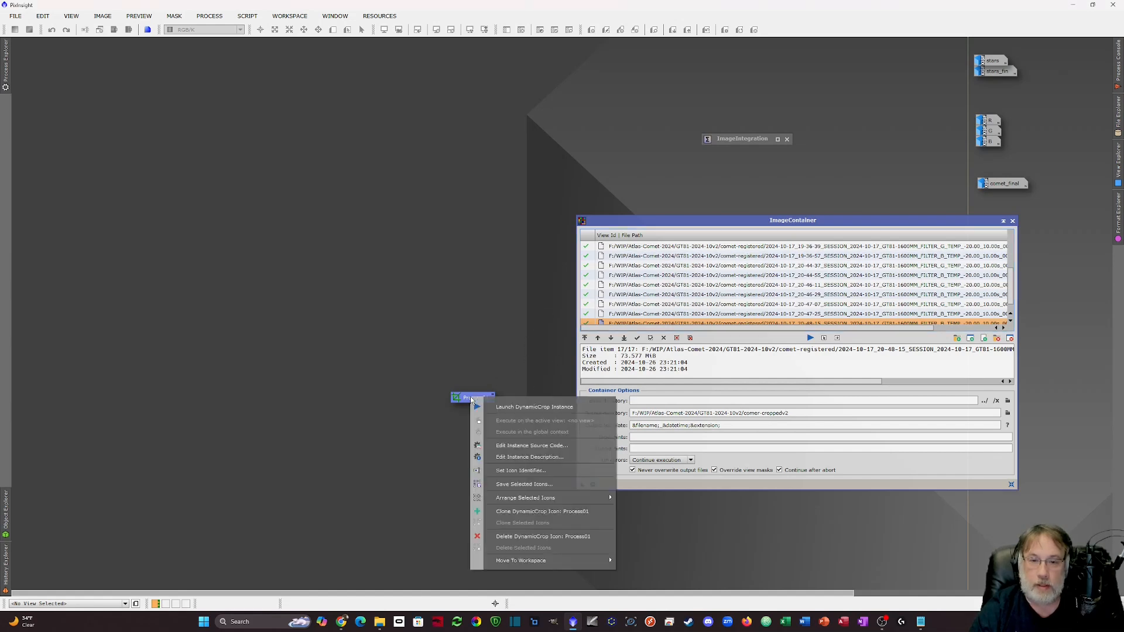
left_click(498, 447)
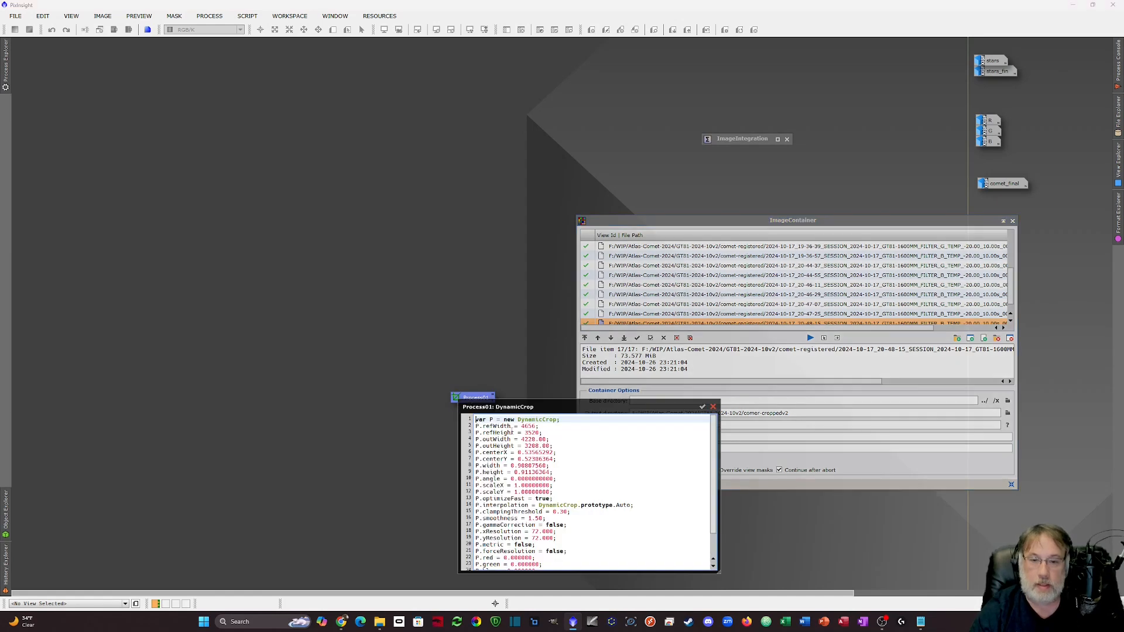
scroll(586, 492, "down", 2)
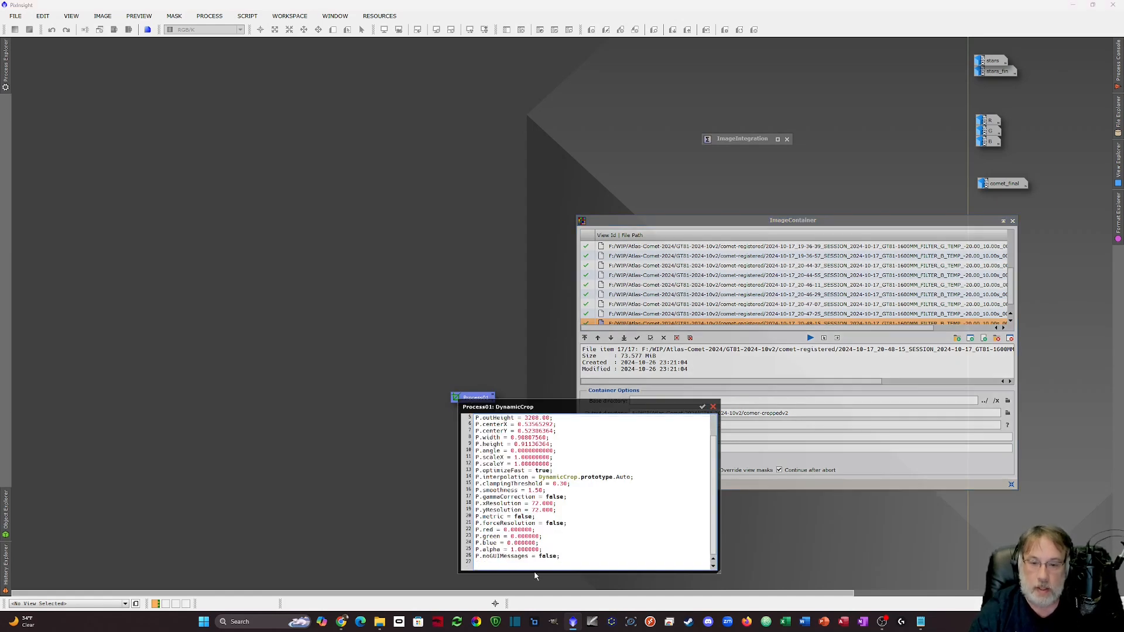
left_click_drag(540, 559, 549, 558)
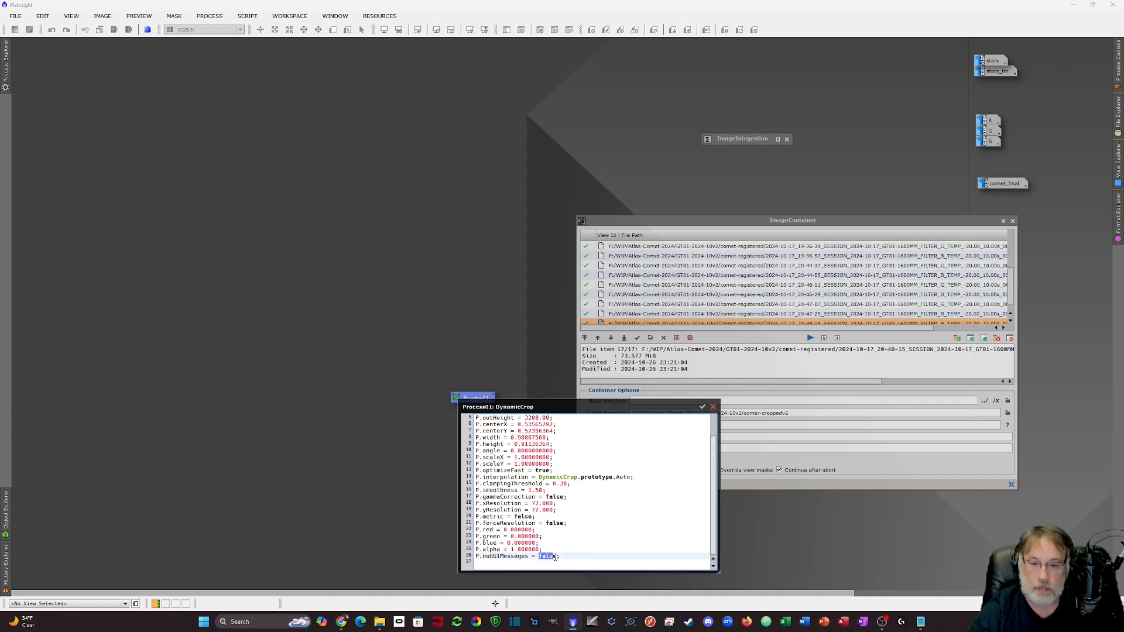
type("tru")
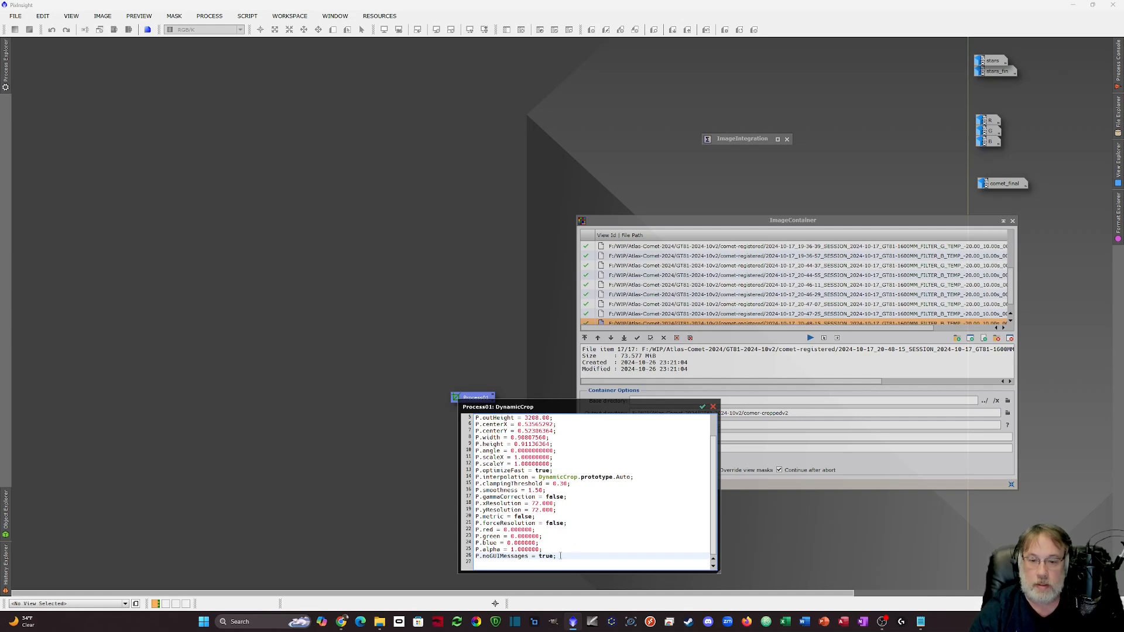
left_click(702, 408)
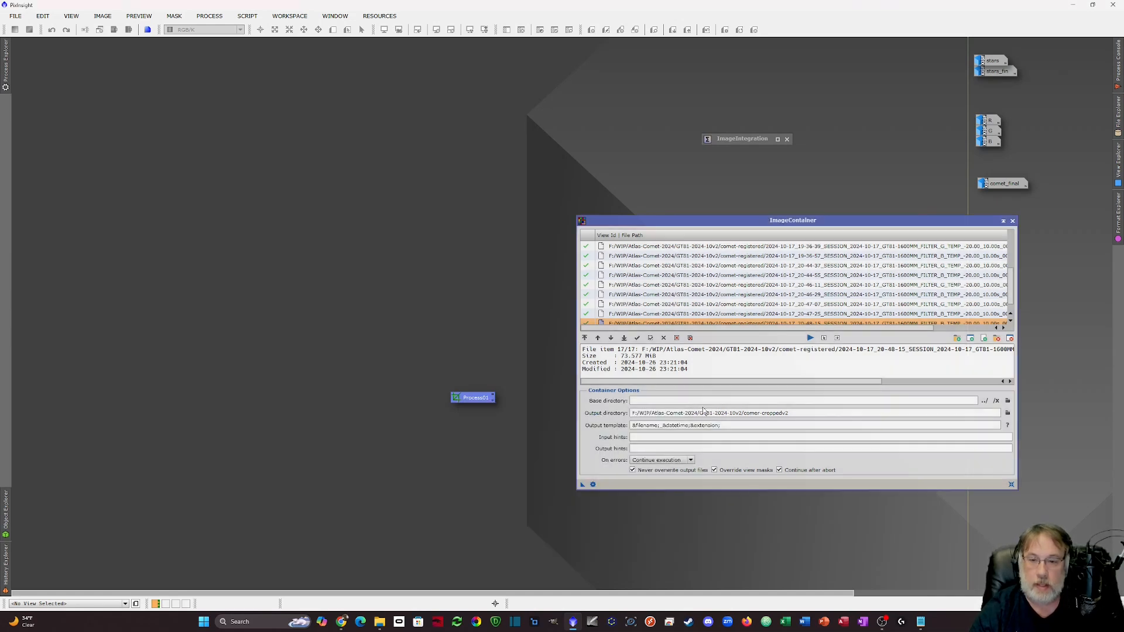
Reopen the DynamicCrop icon's source code to check its noGUIMessages setting, and close it without changes.
left_click_drag(473, 403, 459, 392)
right_click(461, 388)
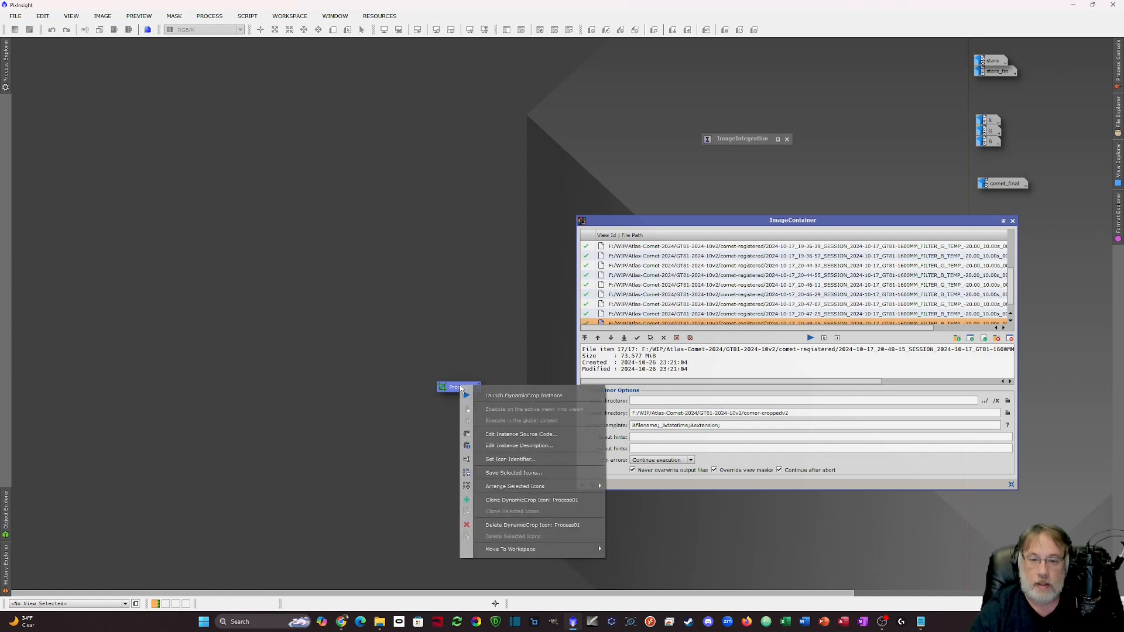
left_click(509, 436)
scroll(604, 483, "down", 1)
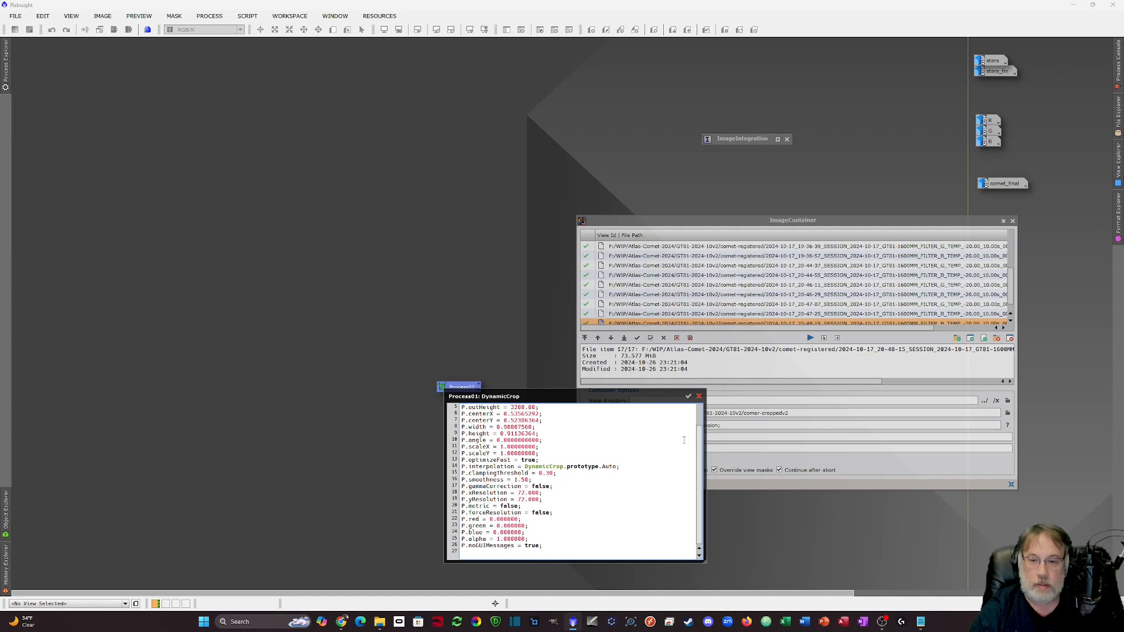
left_click(700, 397)
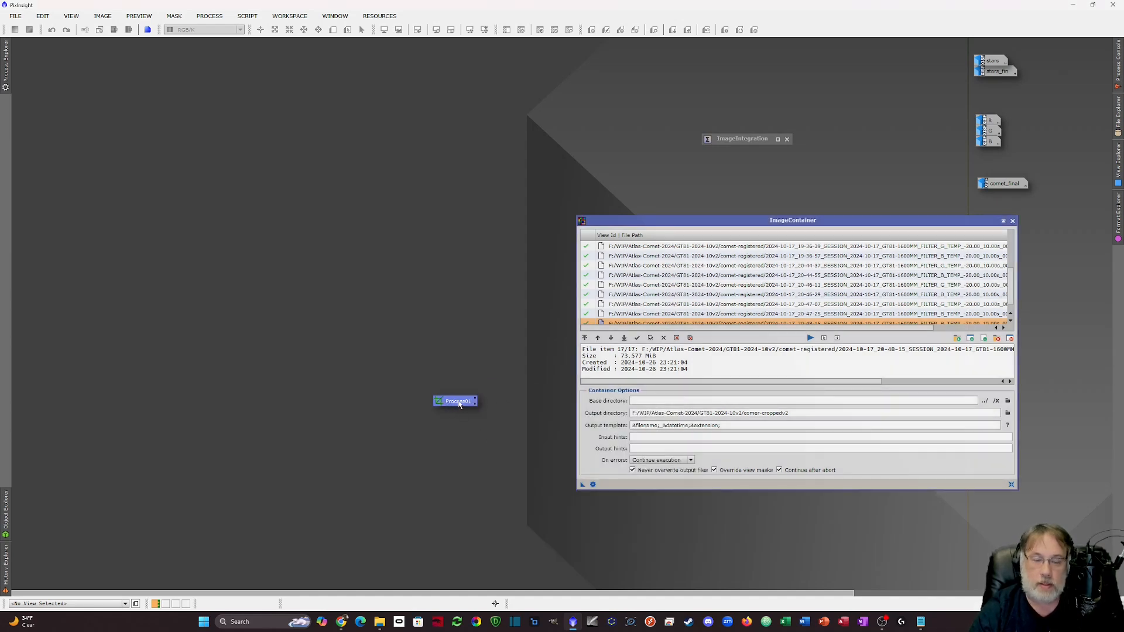
Run the saved DynamicCrop on all subs in the image container, and close the container.
left_click_drag(461, 405, 468, 416)
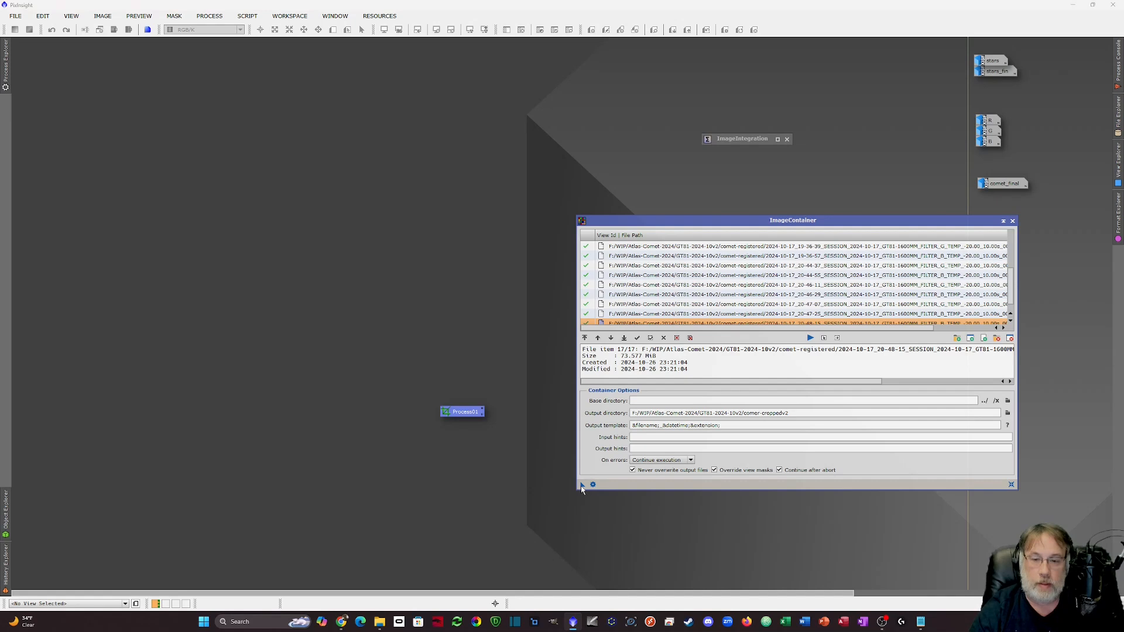
left_click_drag(582, 486, 460, 413)
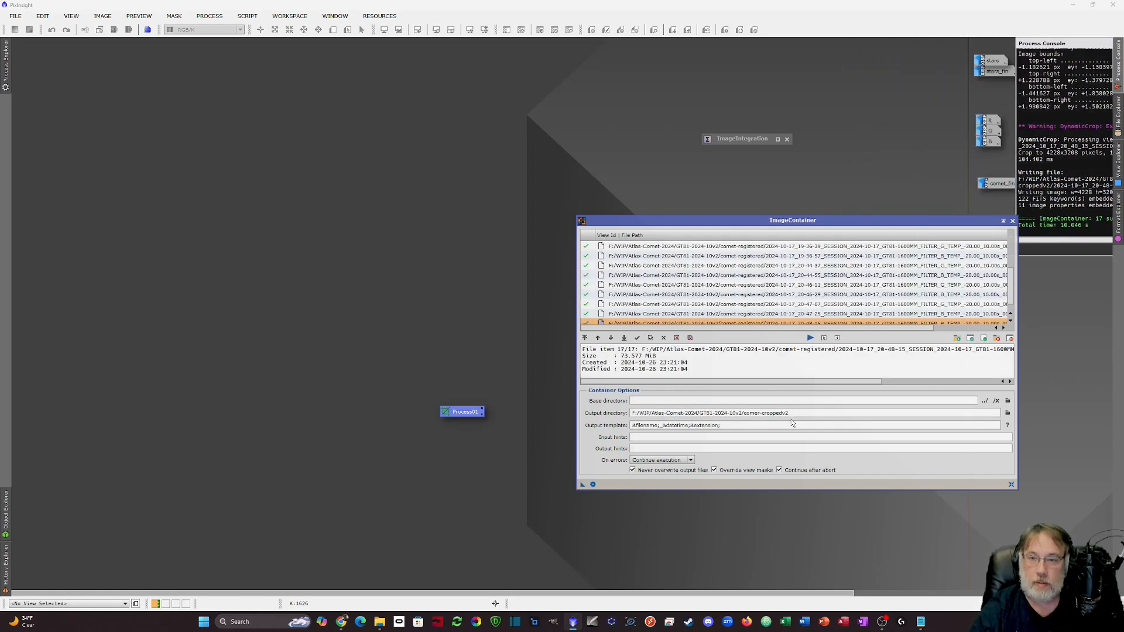
left_click(1014, 222)
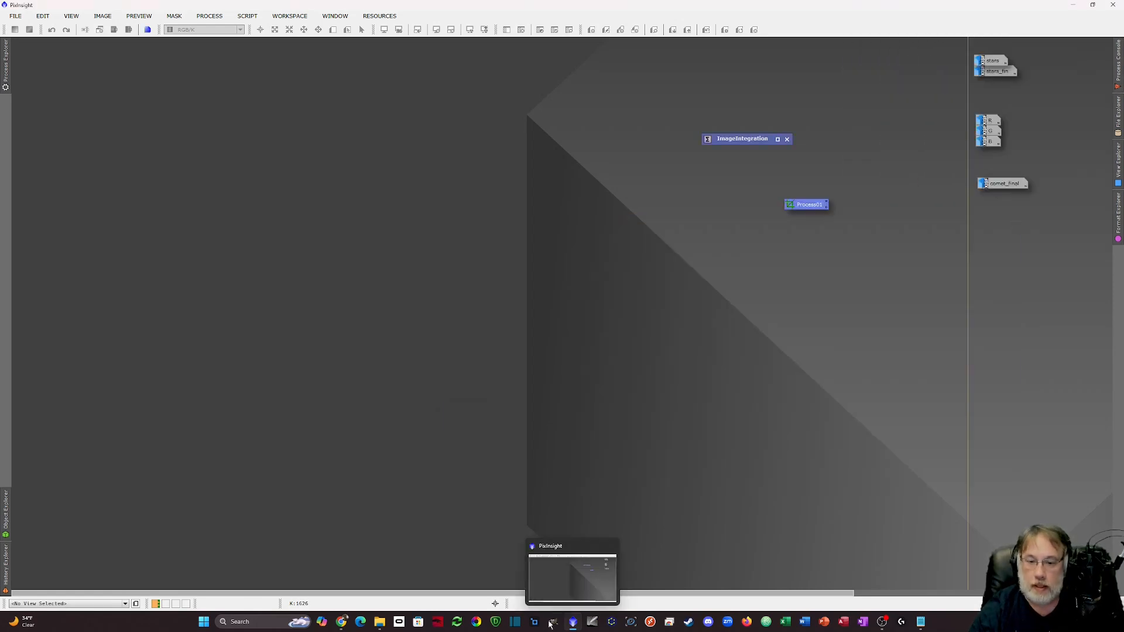
Open Blink and clear the previously loaded subs from its list.
mouse_move(5, 65)
double_click(52, 91)
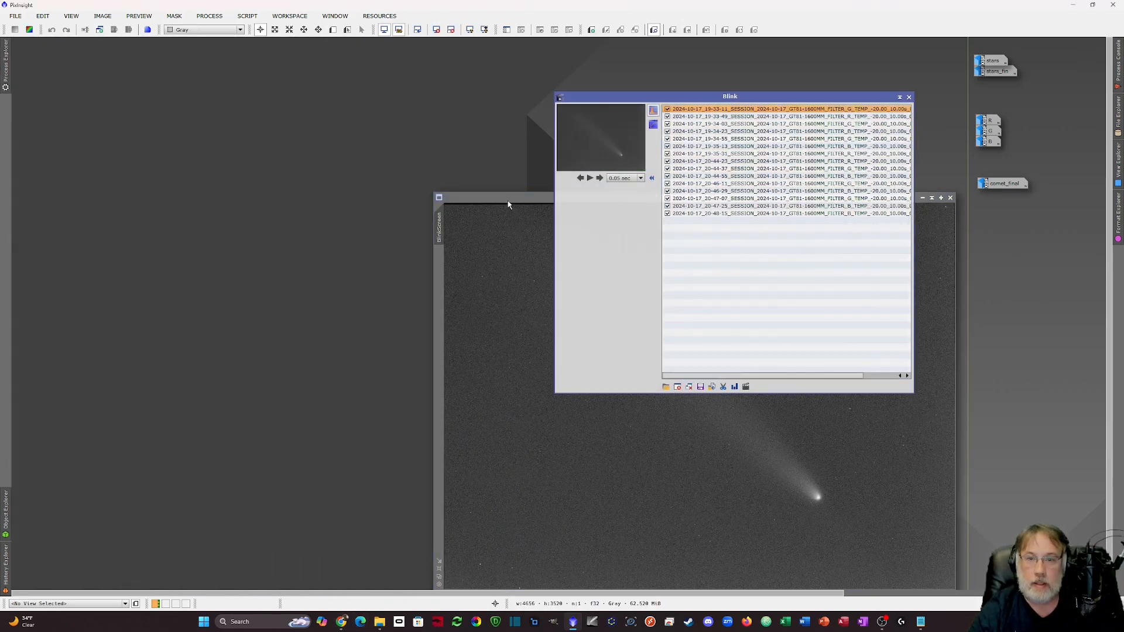
left_click(689, 387)
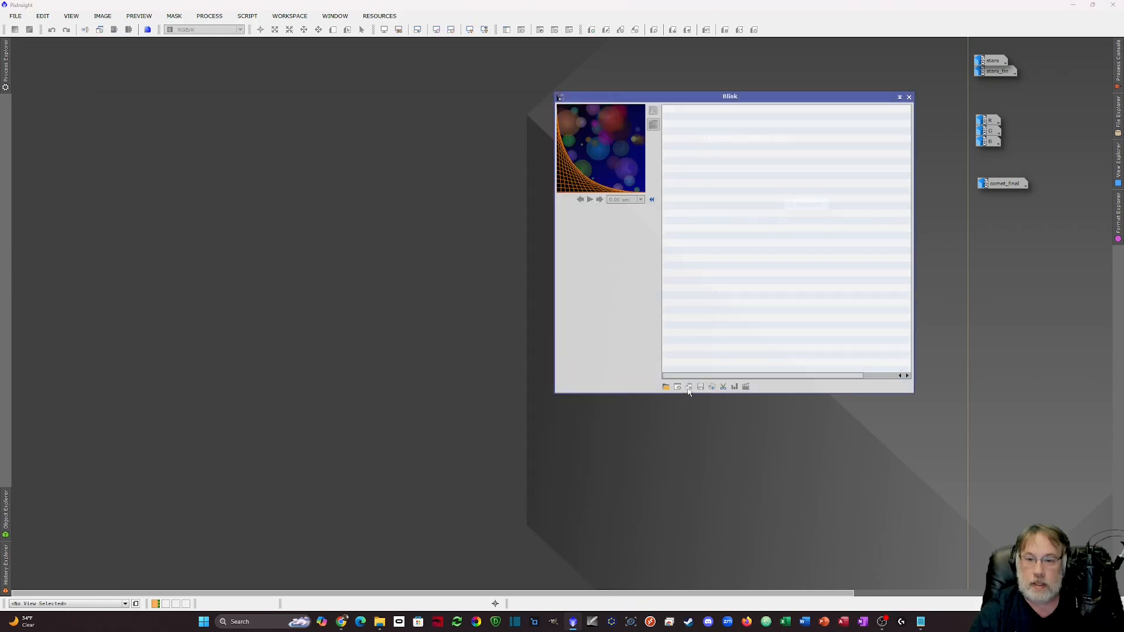
Load all cropped subs from the comer-croppedv2 folder into Blink.
left_click(665, 386)
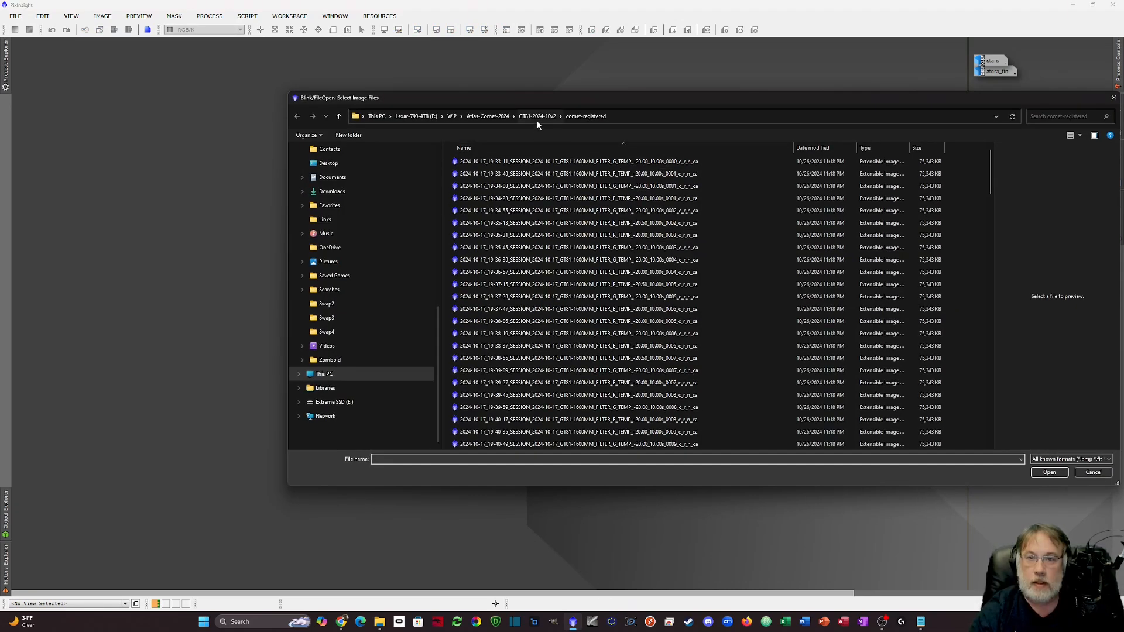
left_click(536, 117)
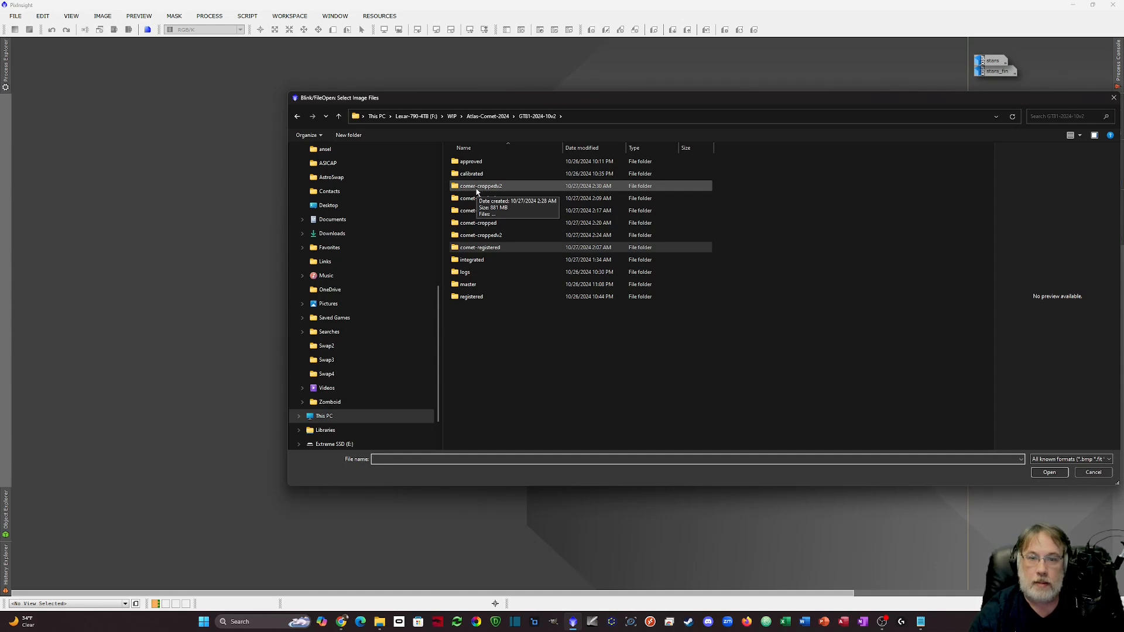
left_click(478, 192)
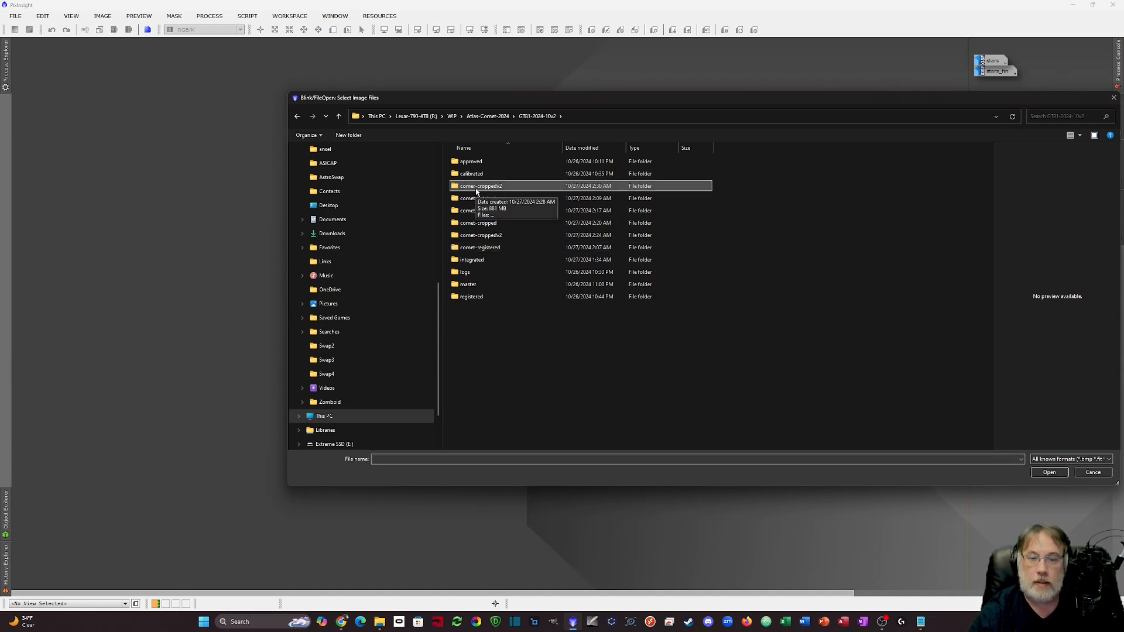
left_click(477, 191)
left_click(473, 194)
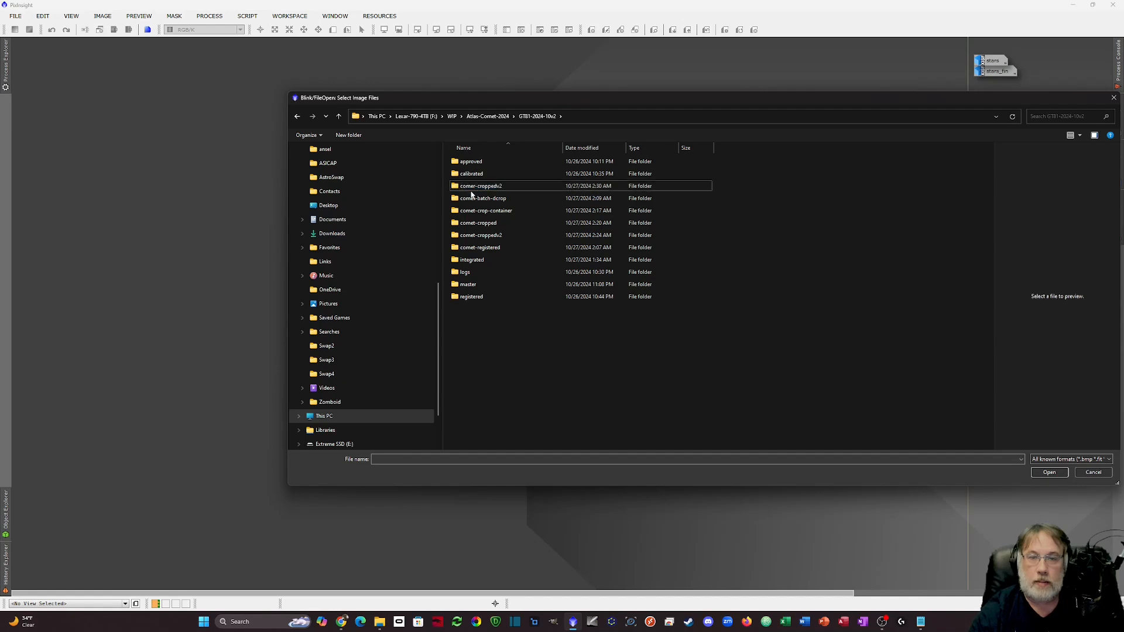
double_click(469, 190)
left_click(502, 236)
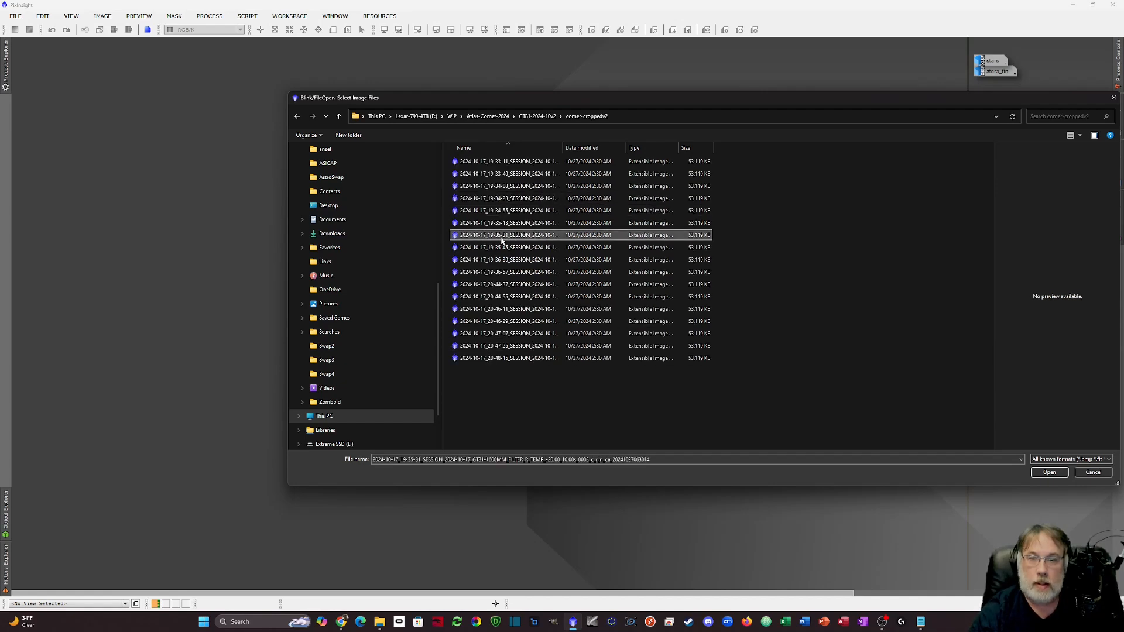
key("ctrl+a")
left_click(1050, 473)
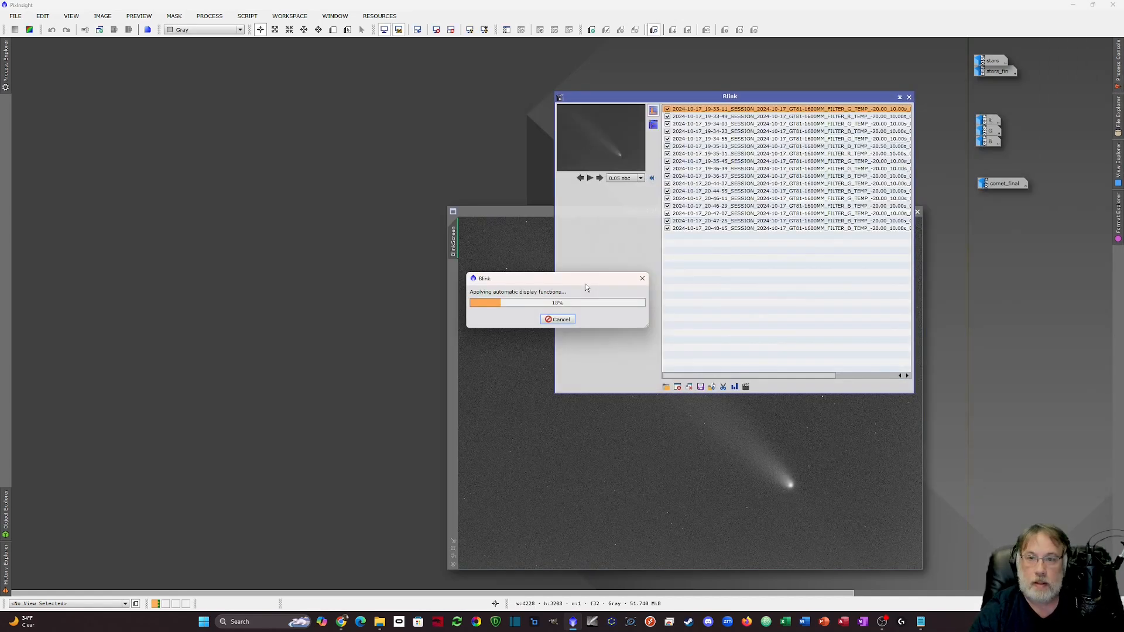
Move the Blink preview clear of the file list and step through the cropped subs to check the comet's alignment.
left_click_drag(510, 212, 116, 78)
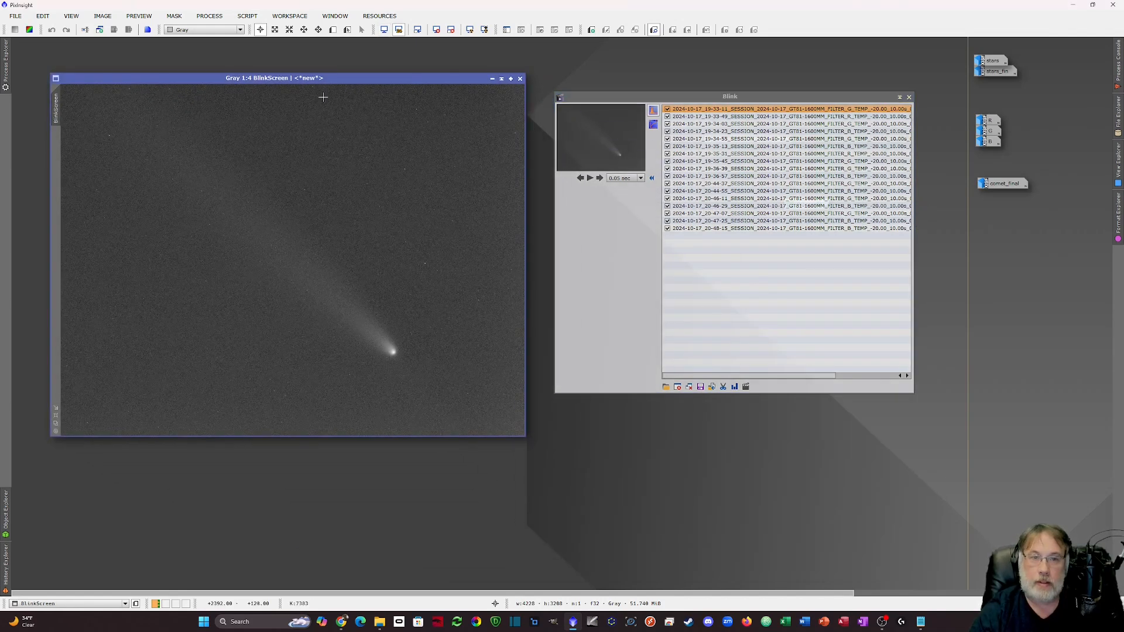
left_click(739, 110)
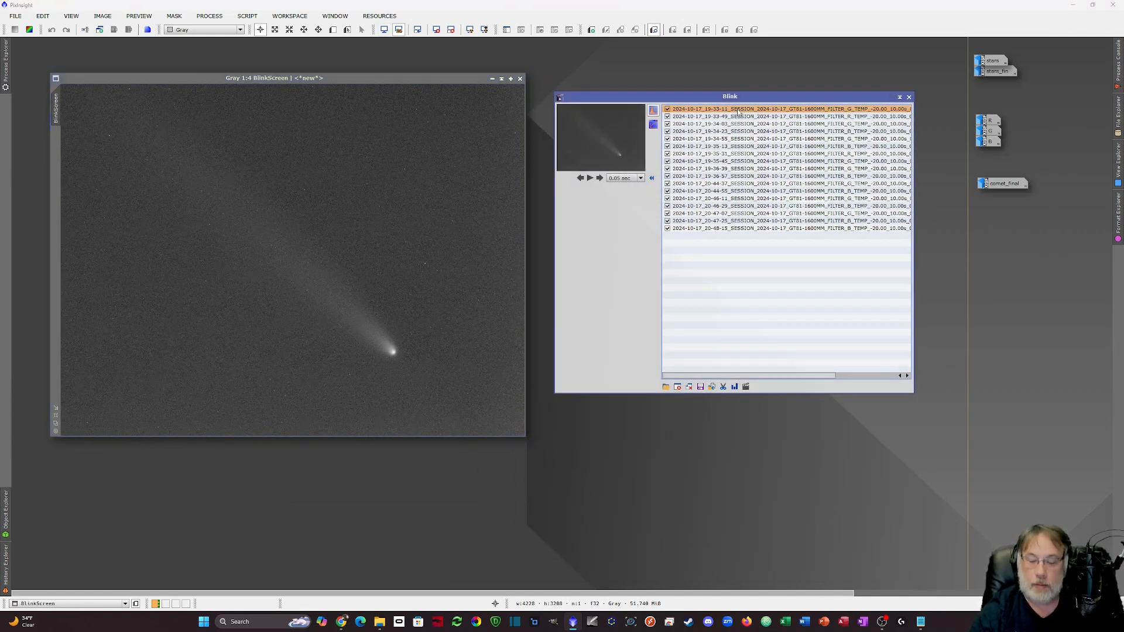
key("Down")
key("Down")
key("Down")
key("Down")
key("Down")
key("Down")
key("Down")
key("Down")
key("Down")
key("Down")
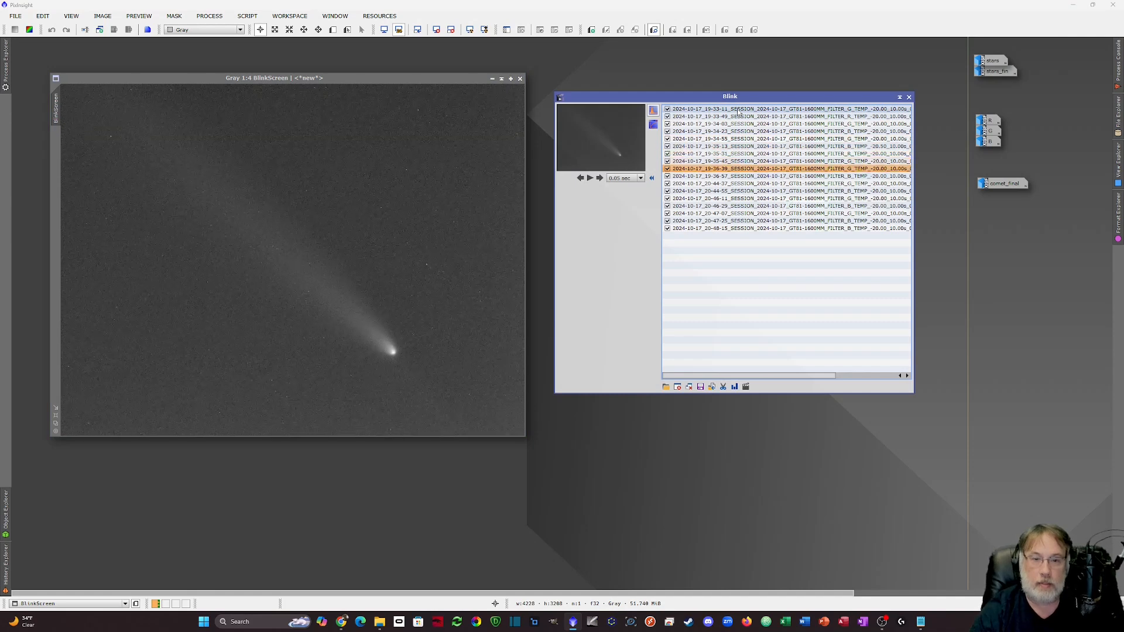
key("Down")
key("Down")
key("Down")
key("Down")
key("Down")
Tidy the workspace by collapsing Blink, closing its preview image, and parking the saved DynamicCrop icon below the comet_final icon.
double_click(738, 96)
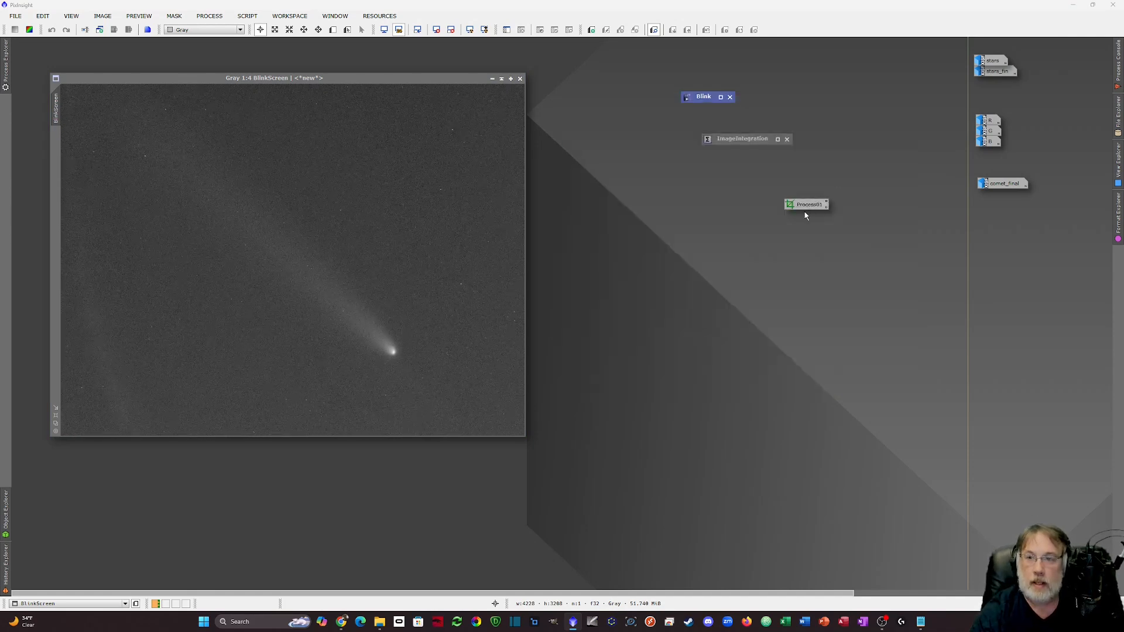
mouse_move(803, 206)
left_mouse_down()
mouse_move(691, 302)
mouse_move(958, 268)
mouse_move(999, 220)
left_mouse_up()
left_click(520, 79)
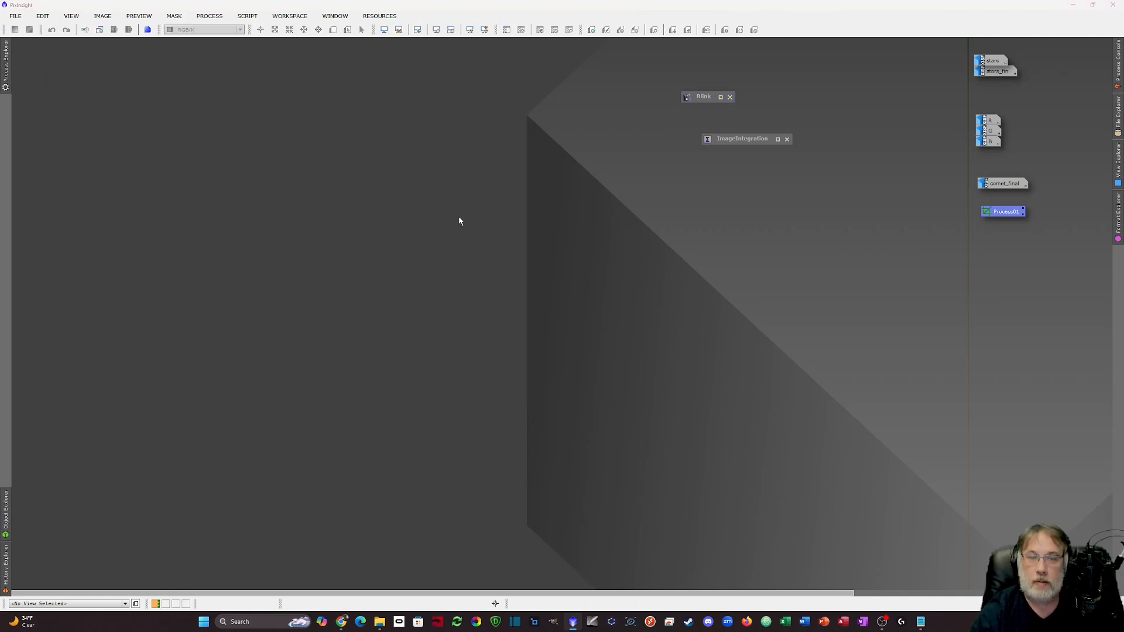
Restore the stars image from its icon to examine the star field beside the saved DynamicCrop icon.
double_click(993, 62)
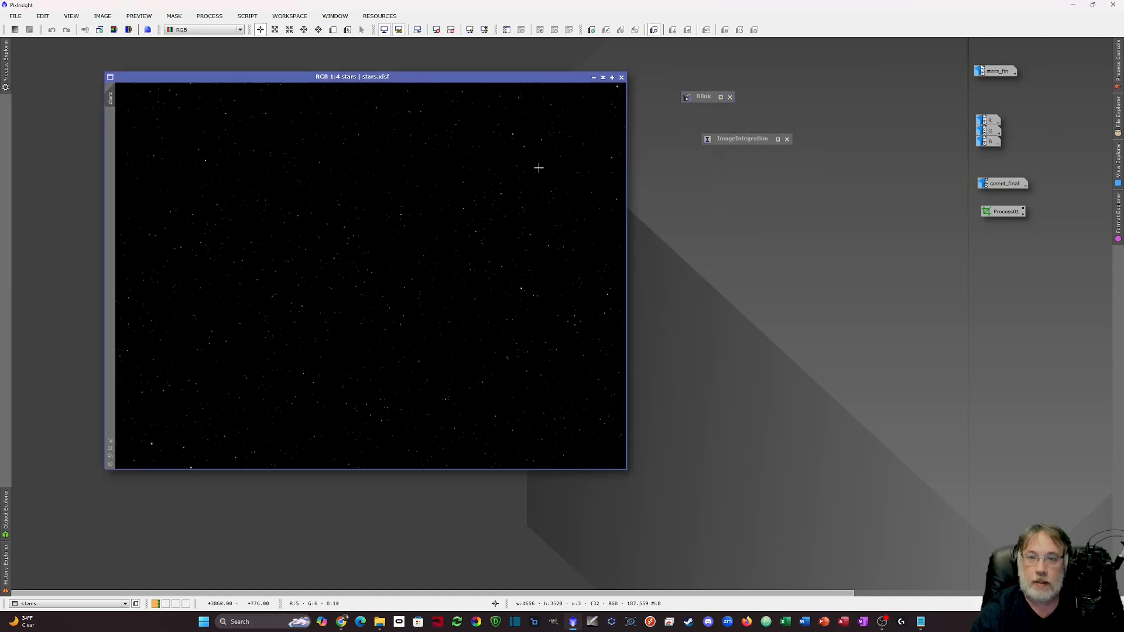
left_click_drag(461, 83, 396, 84)
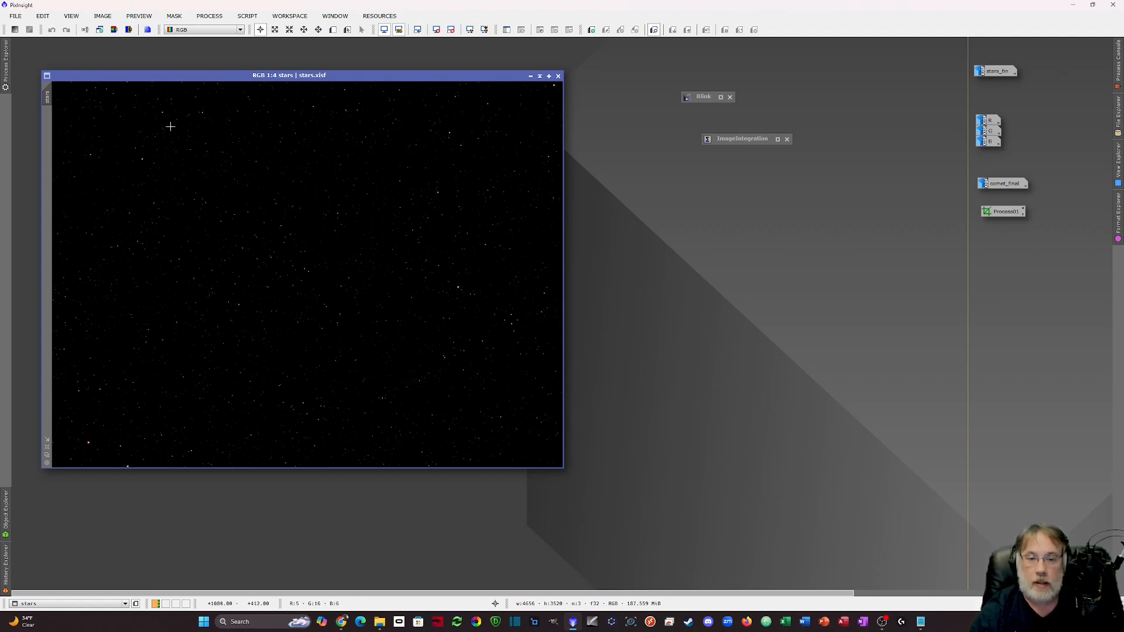
left_click_drag(1011, 219, 395, 279)
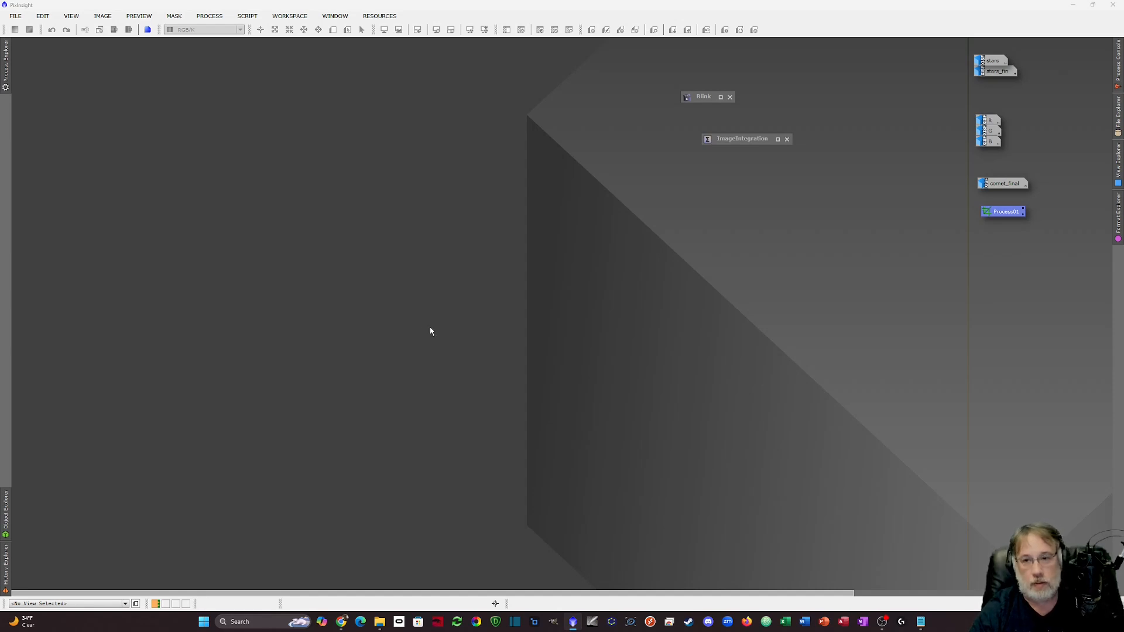
Expand the collapsed ImageIntegration process and check its Pixel Rejection (2) sigma settings.
left_click_drag(730, 140, 708, 127)
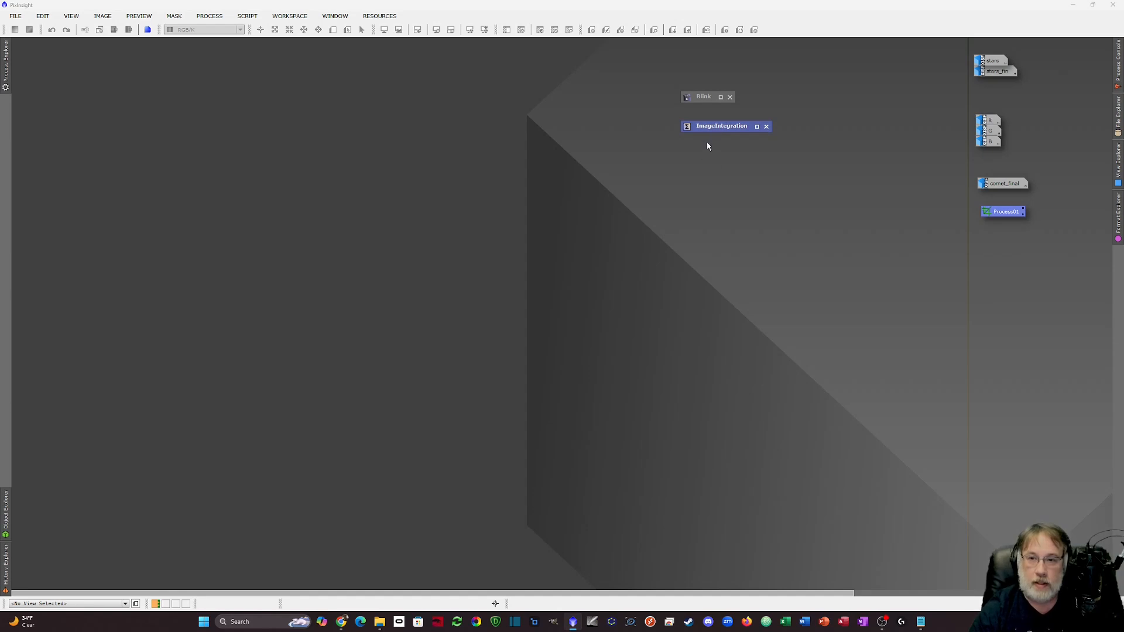
double_click(710, 130)
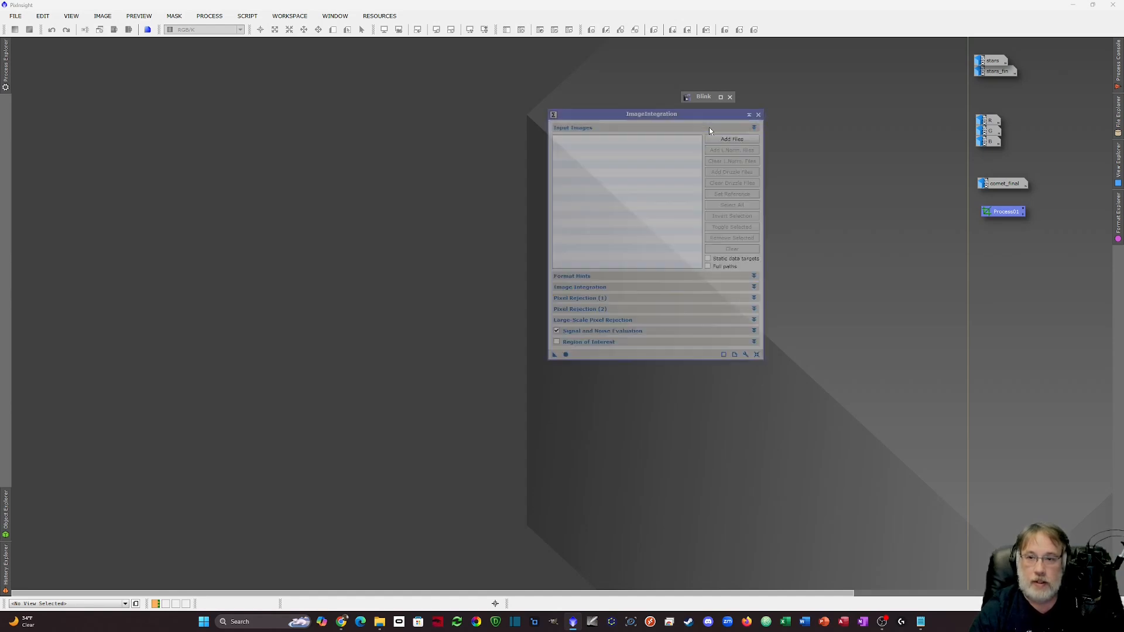
left_click_drag(657, 130, 677, 126)
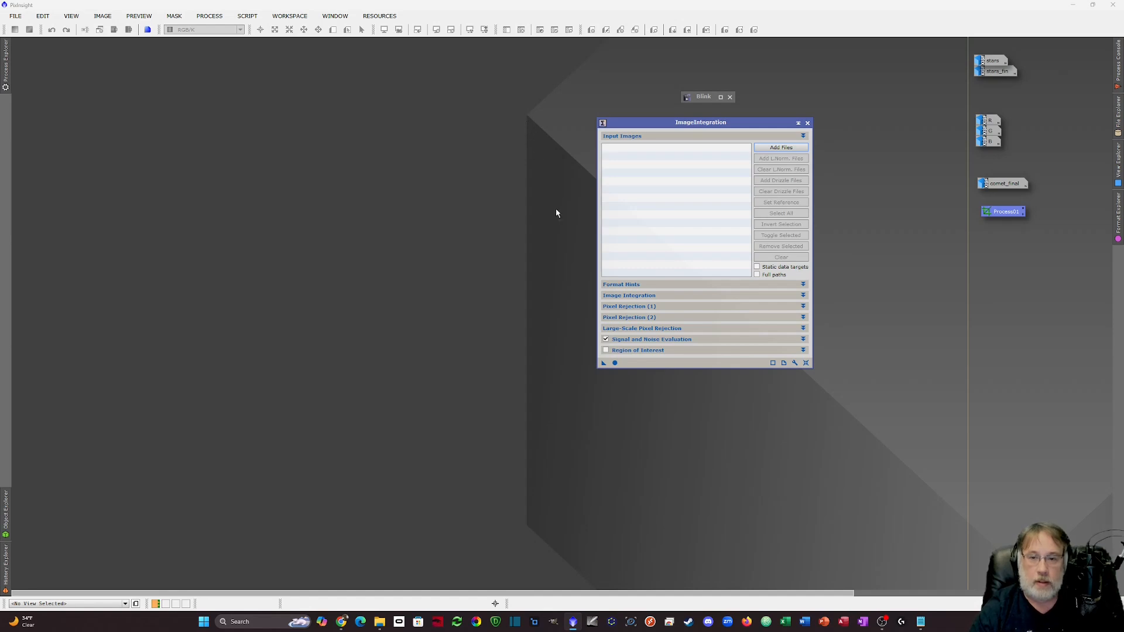
left_click(804, 318)
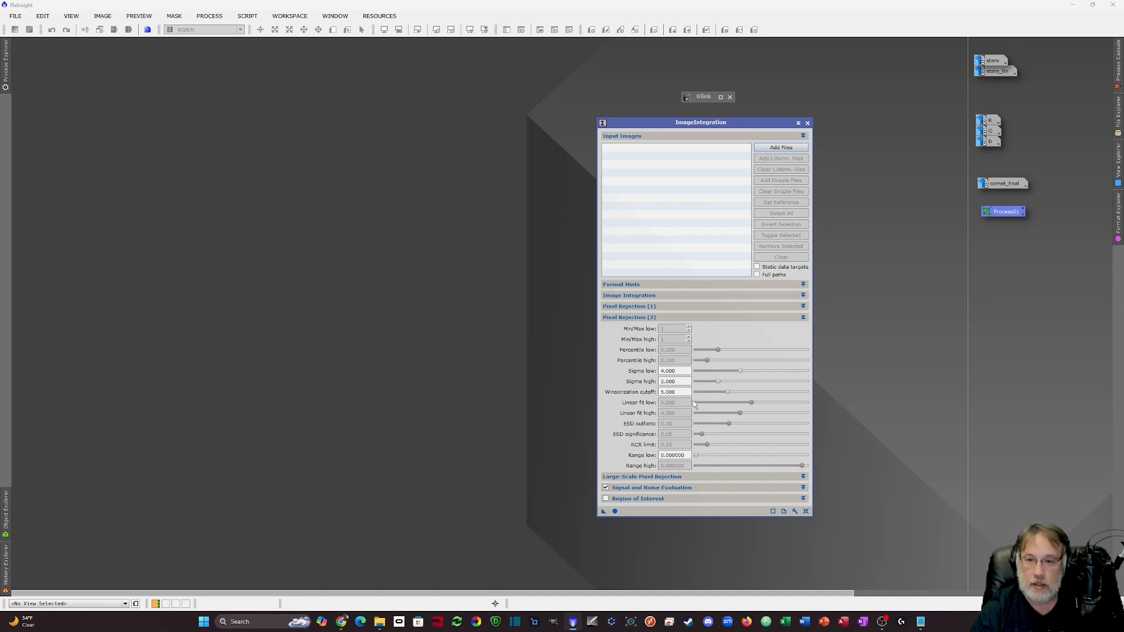
left_click(802, 318)
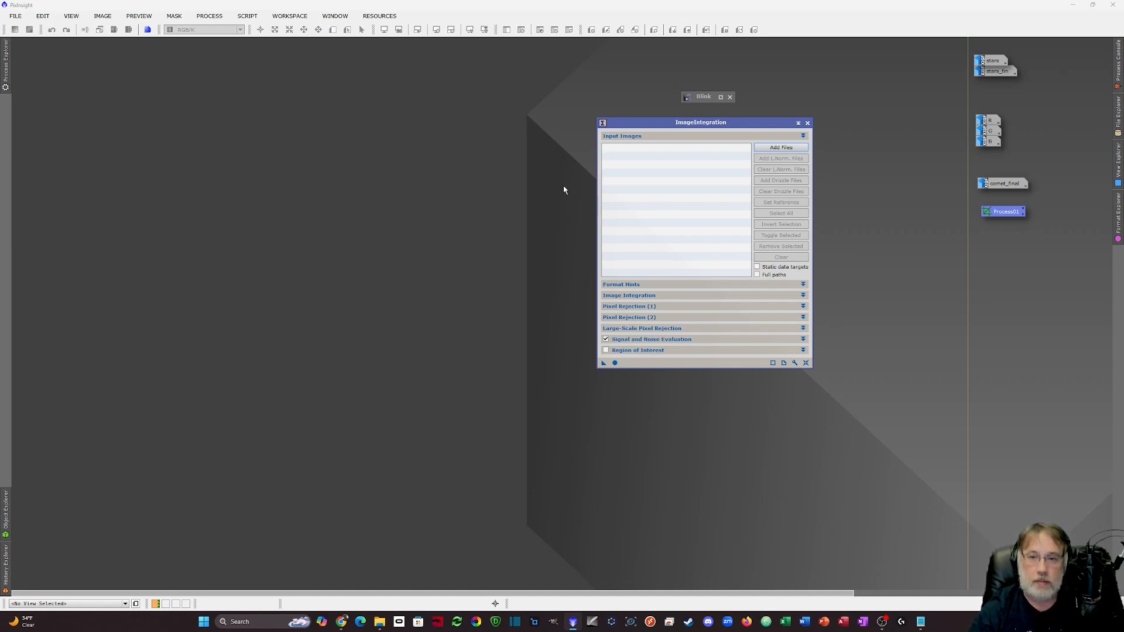
Start adding input images to ImageIntegration and browse the GT81-2024-10v2 subfolders to open comet-cropped.
left_click_drag(706, 124, 588, 131)
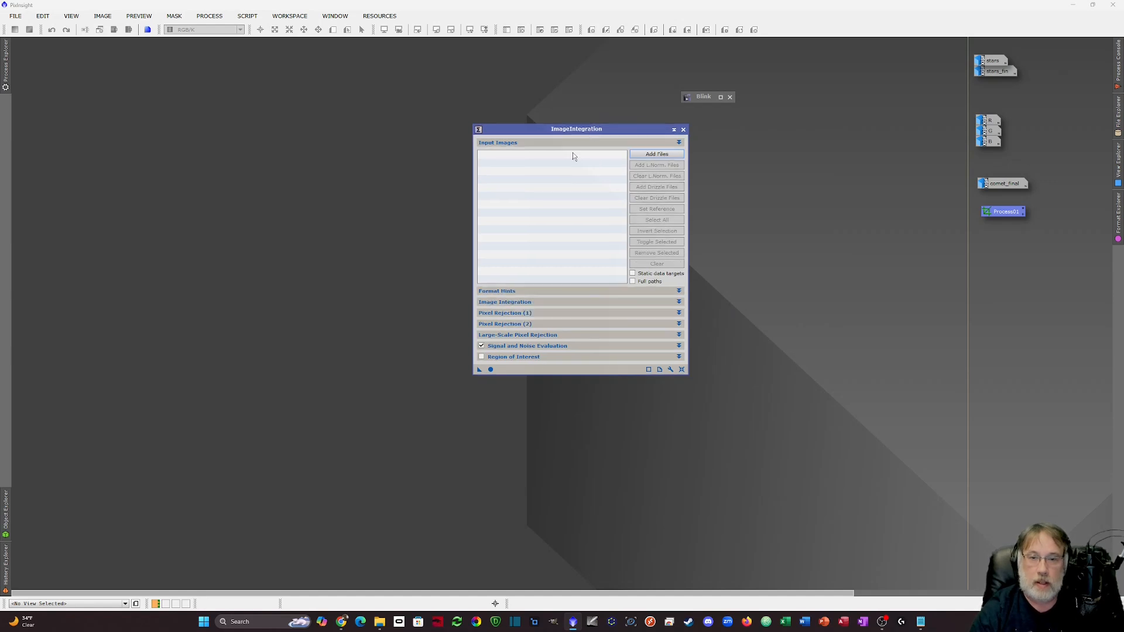
left_click(657, 154)
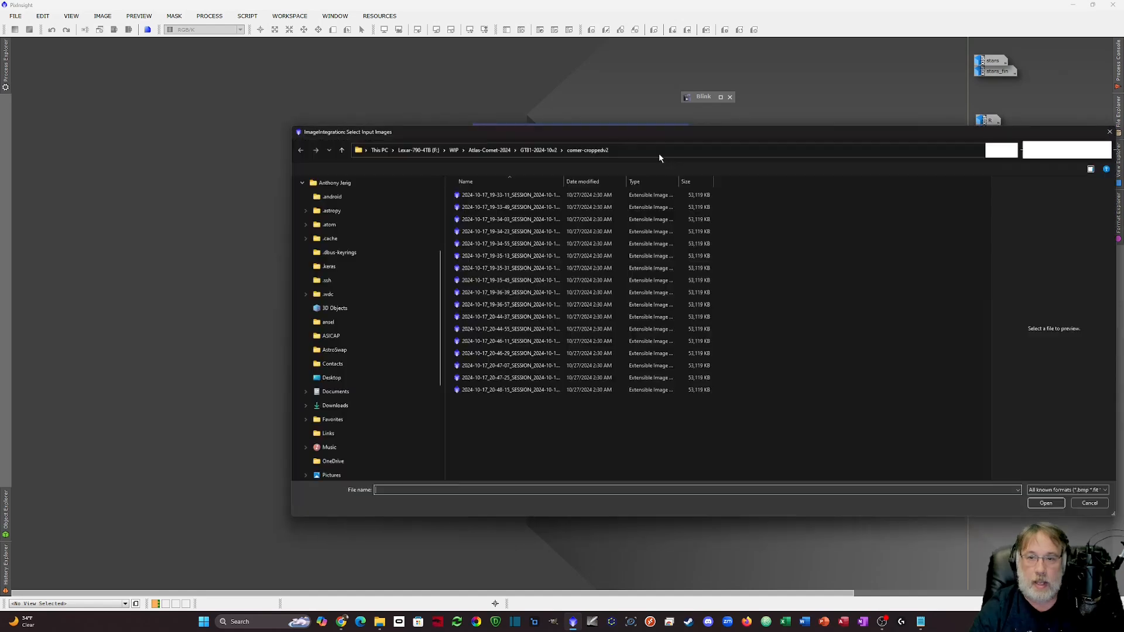
left_click_drag(601, 130, 440, 120)
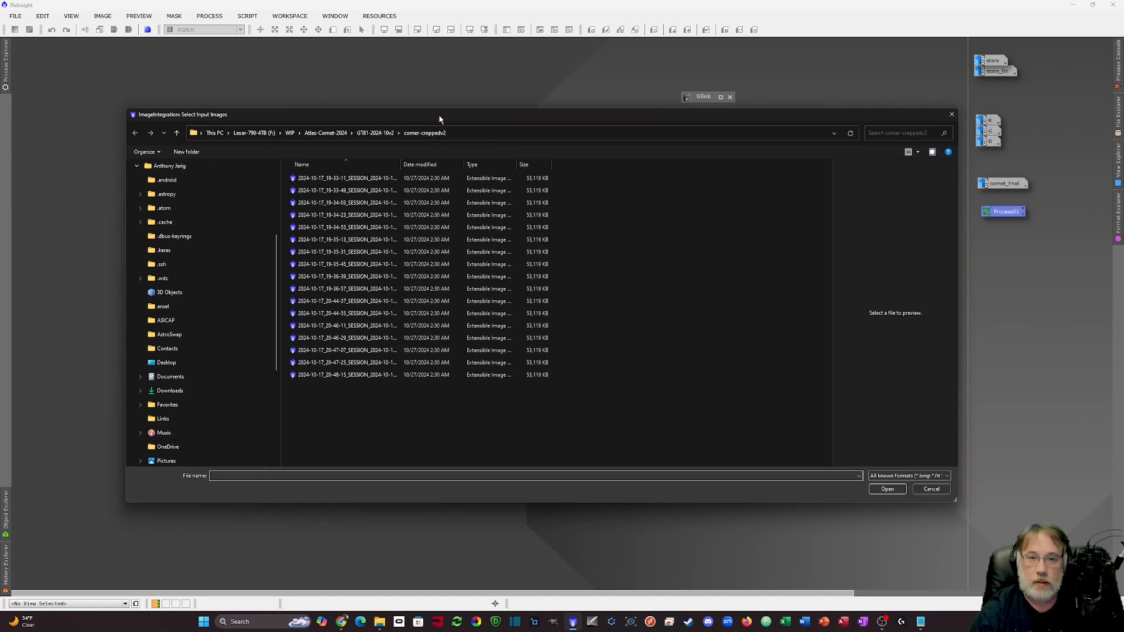
left_click(366, 133)
double_click(407, 203)
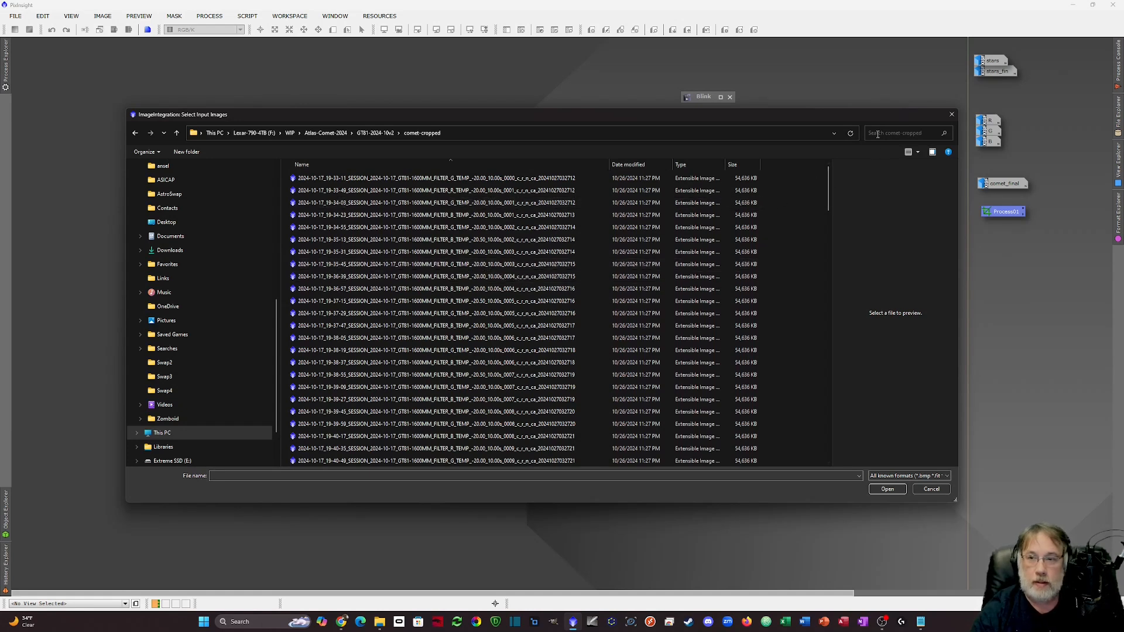
left_click(386, 134)
double_click(335, 264)
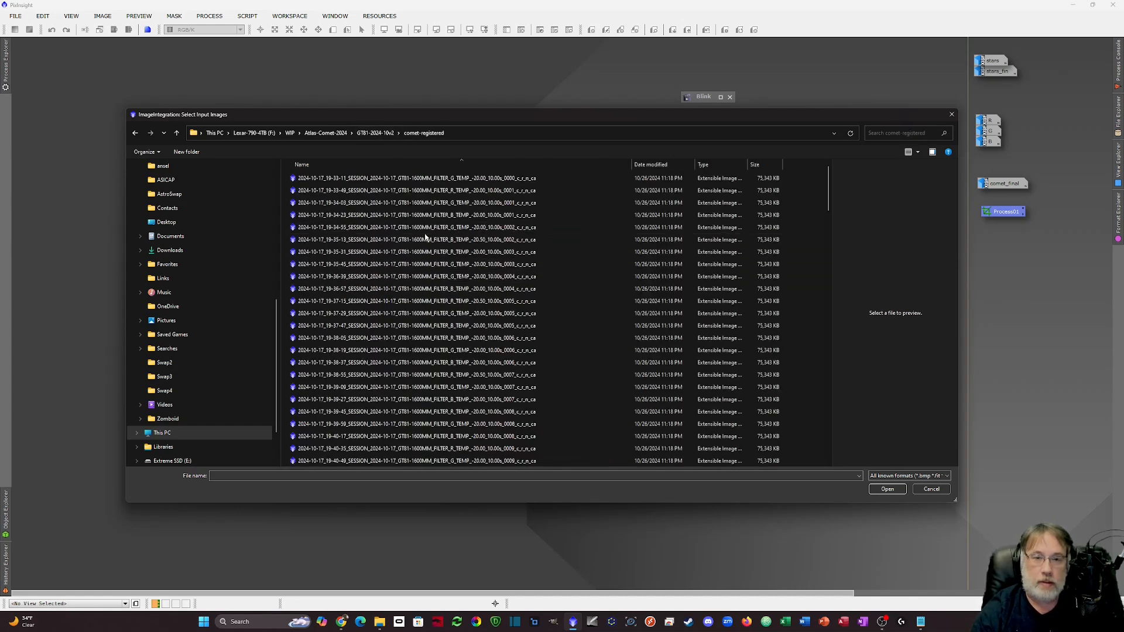
left_click(375, 133)
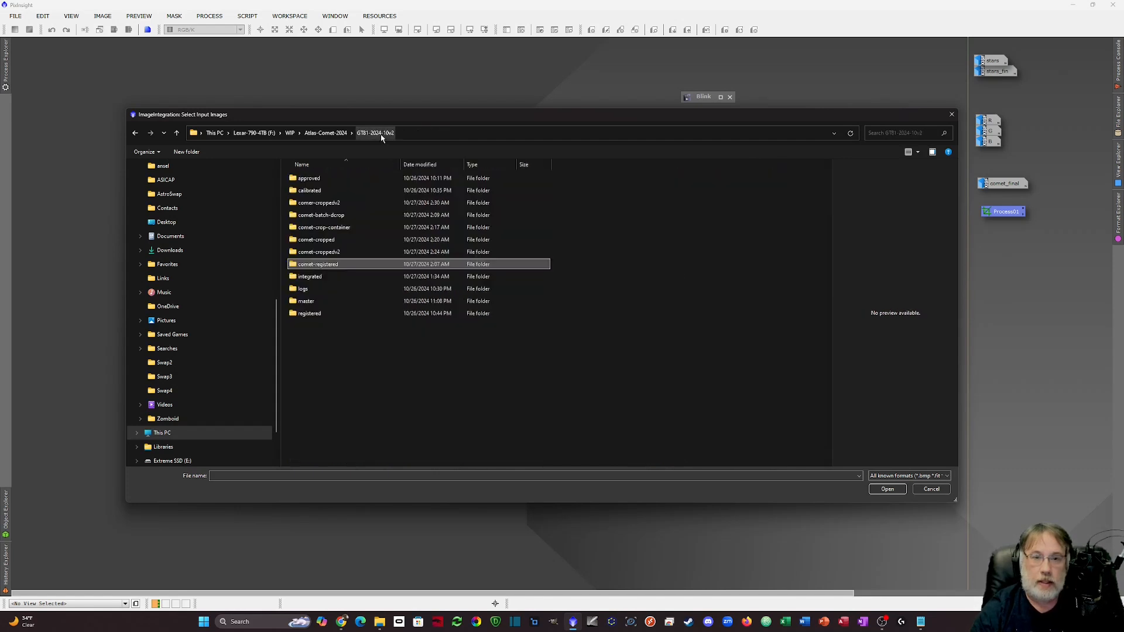
left_click(334, 242)
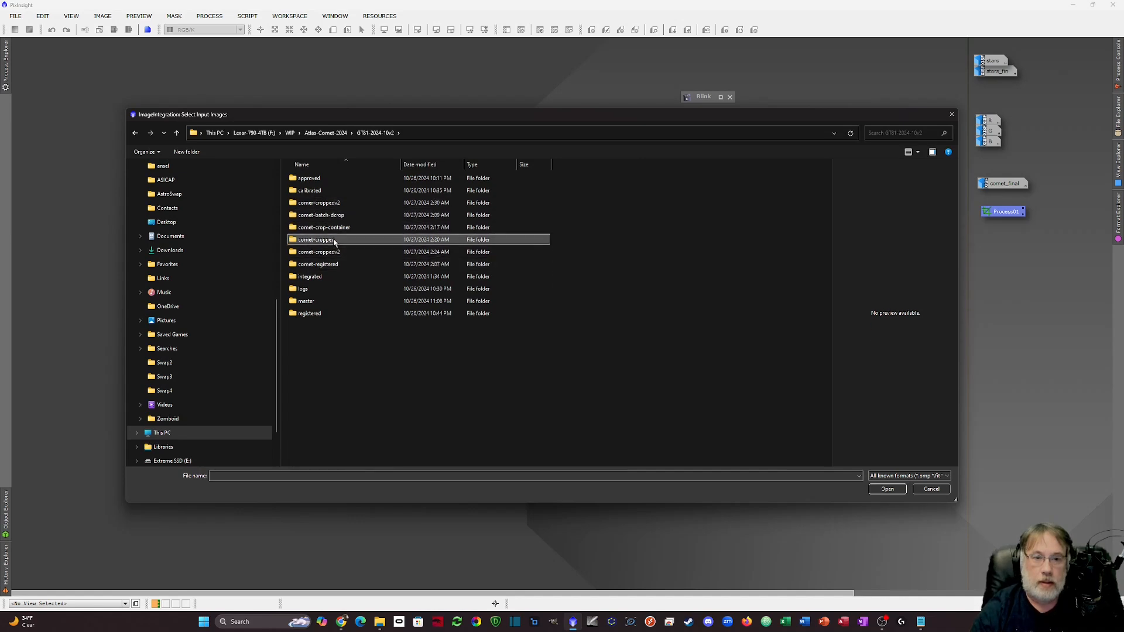
double_click(334, 241)
left_click(400, 241)
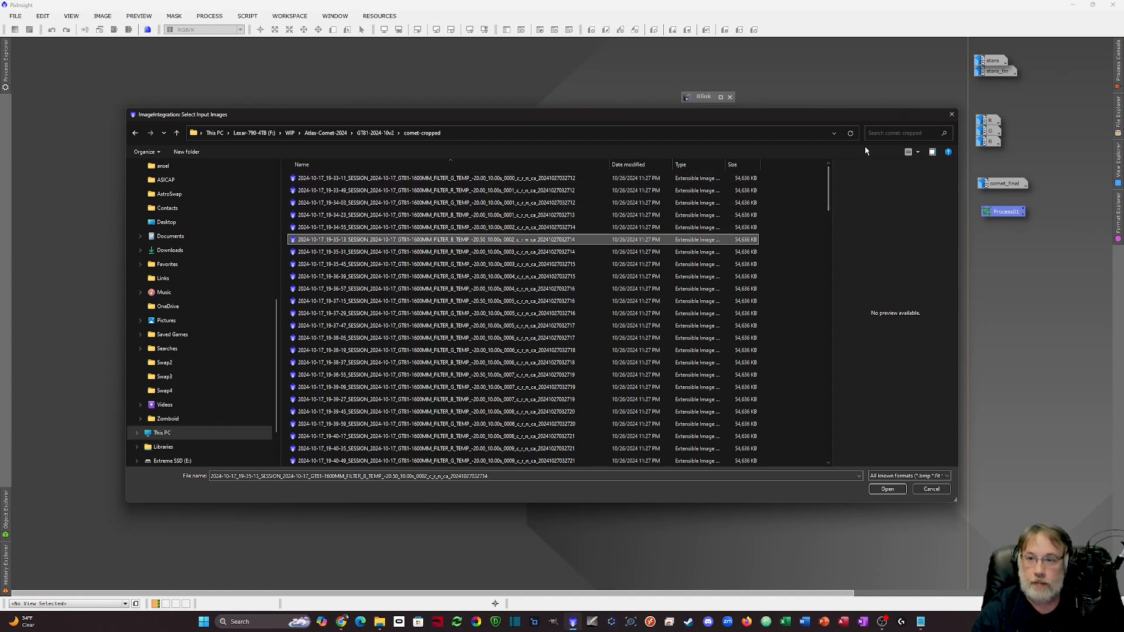
Search the comet-cropped folder for Filter_B and add all matching subs as ImageIntegration input images.
left_click(876, 131)
type("Filter")
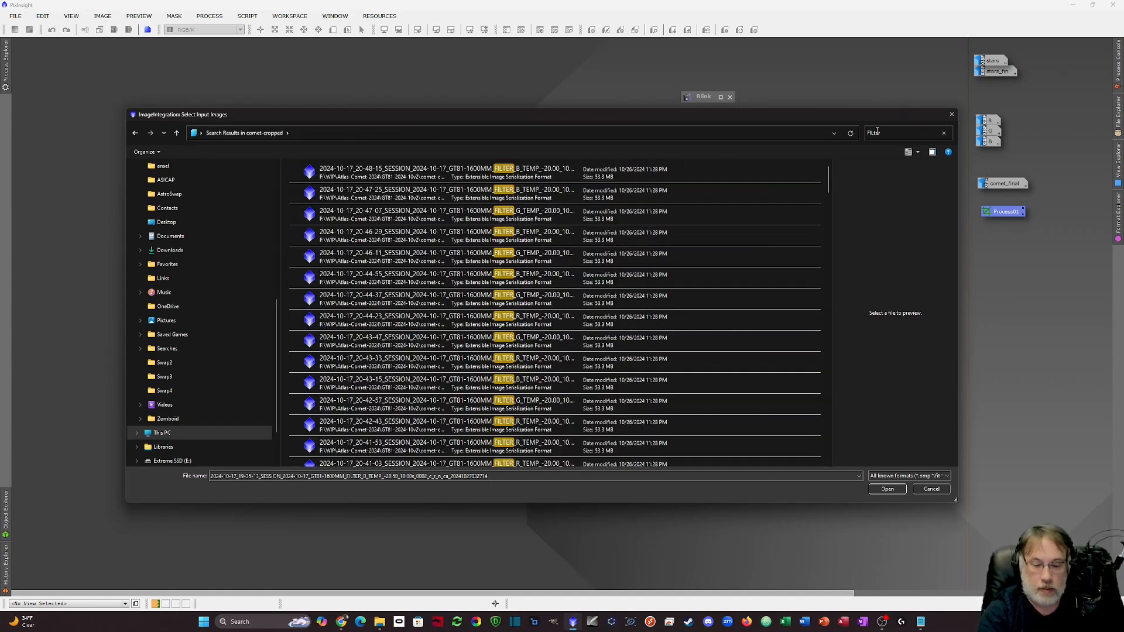
type("_B")
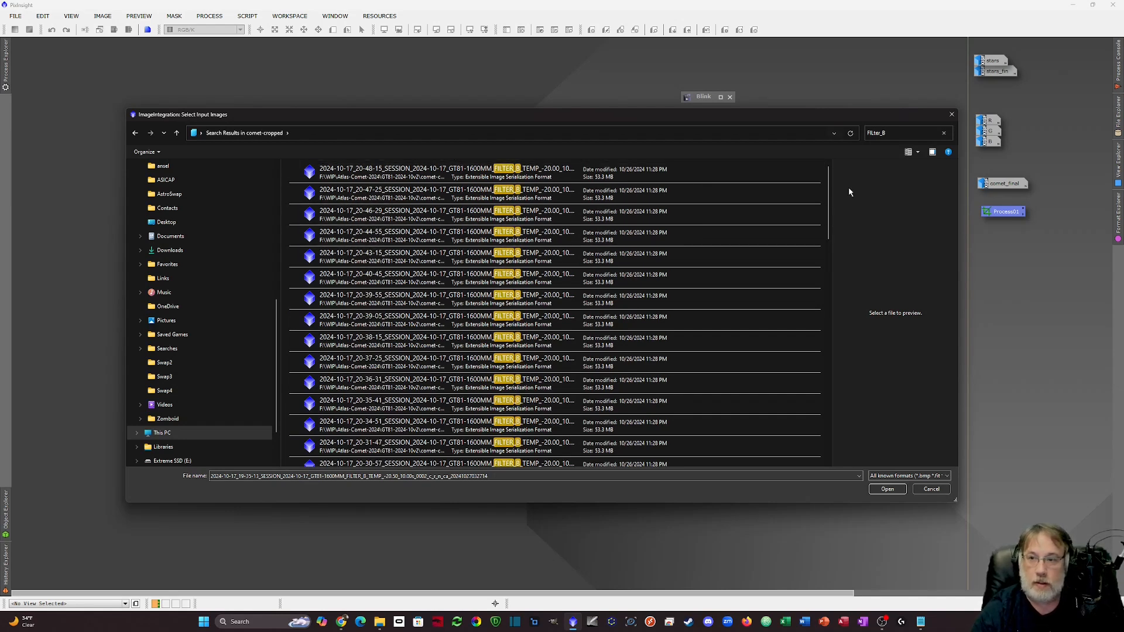
left_click(444, 248)
key("ctrl+a")
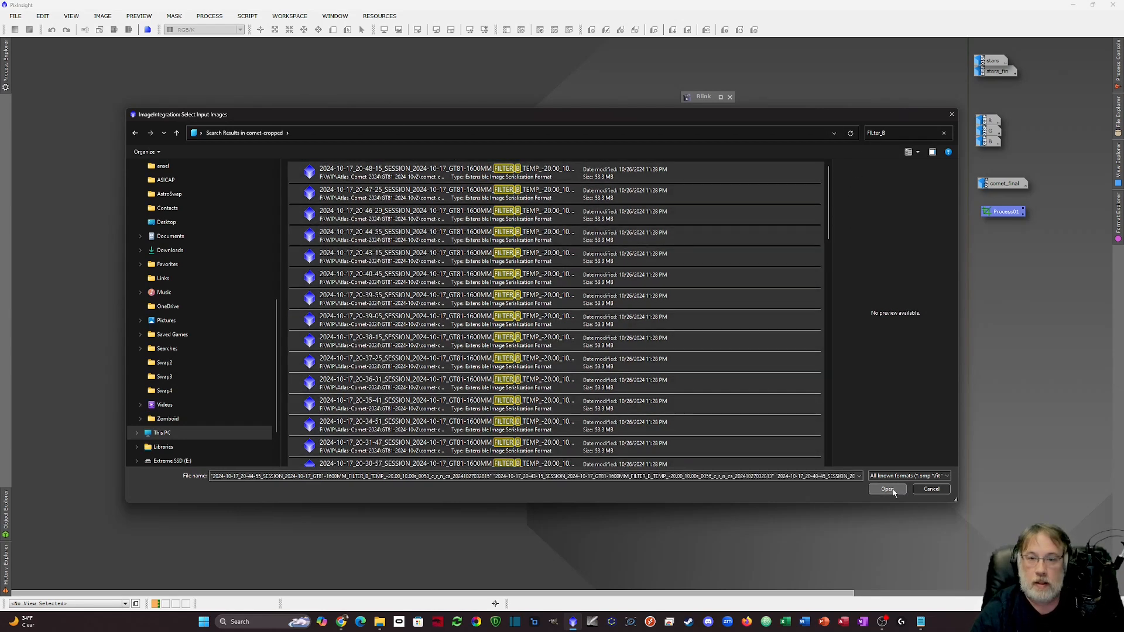
left_click(888, 490)
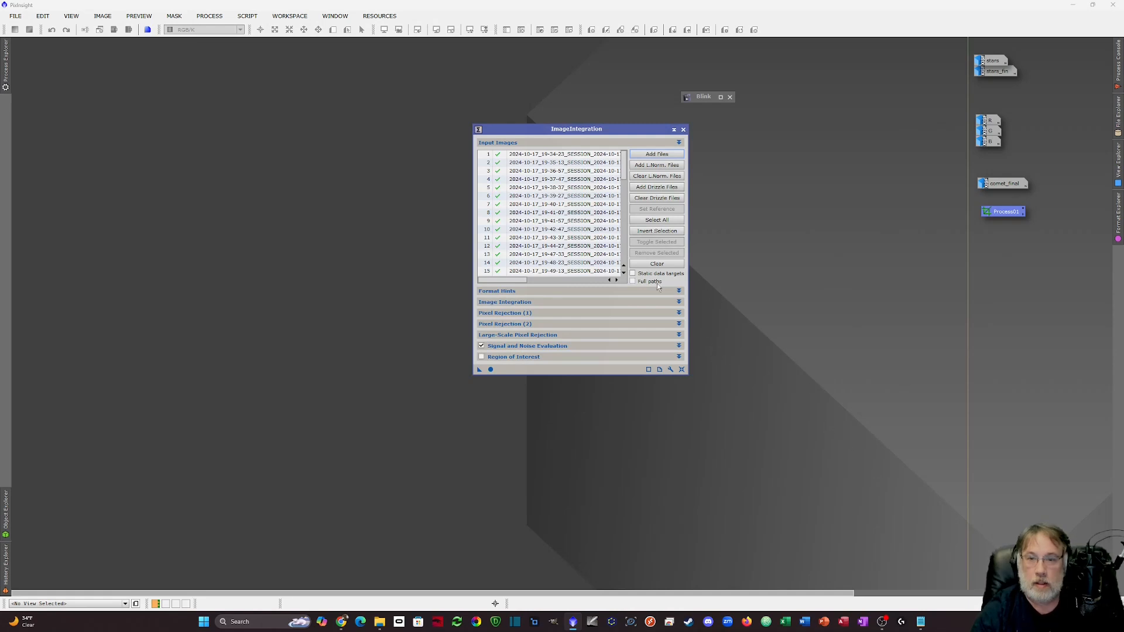
Review ImageIntegration's combination, normalization and pixel rejection settings, including Sigma low and Sigma high, without changing them.
left_click_drag(575, 129, 535, 123)
left_click(639, 297)
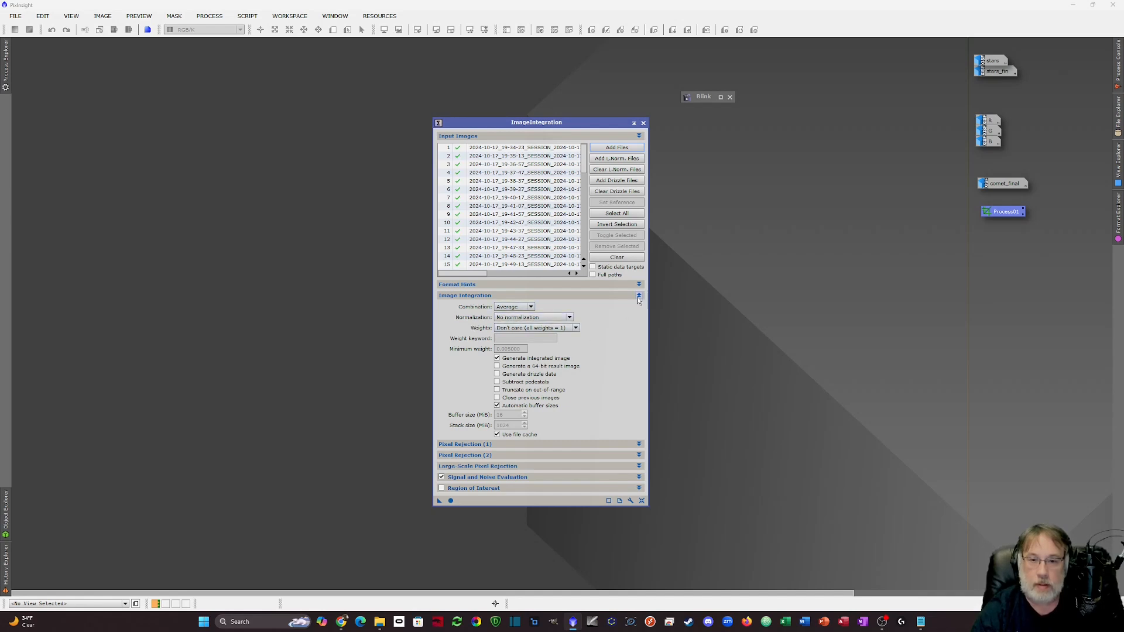
left_click(639, 297)
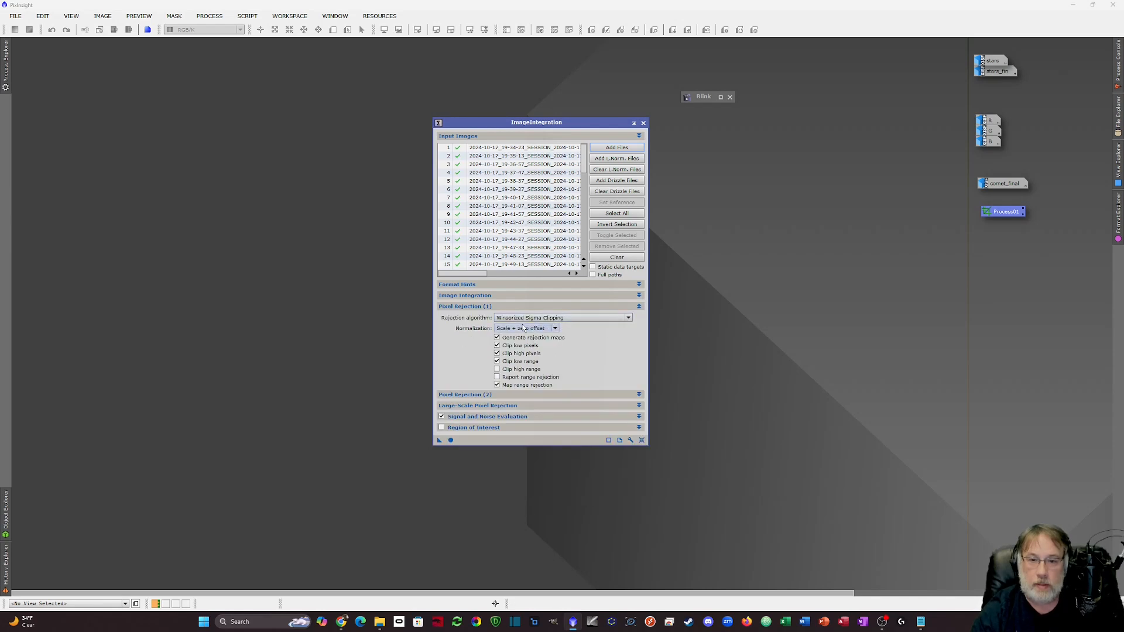
left_click(499, 395)
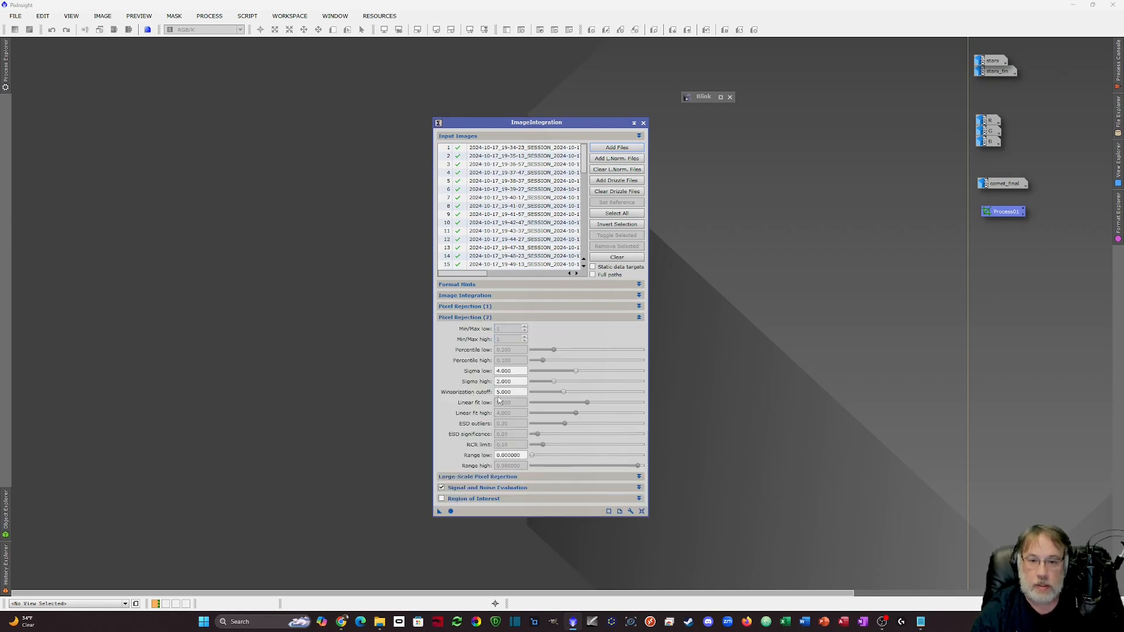
left_click_drag(554, 382, 554, 385)
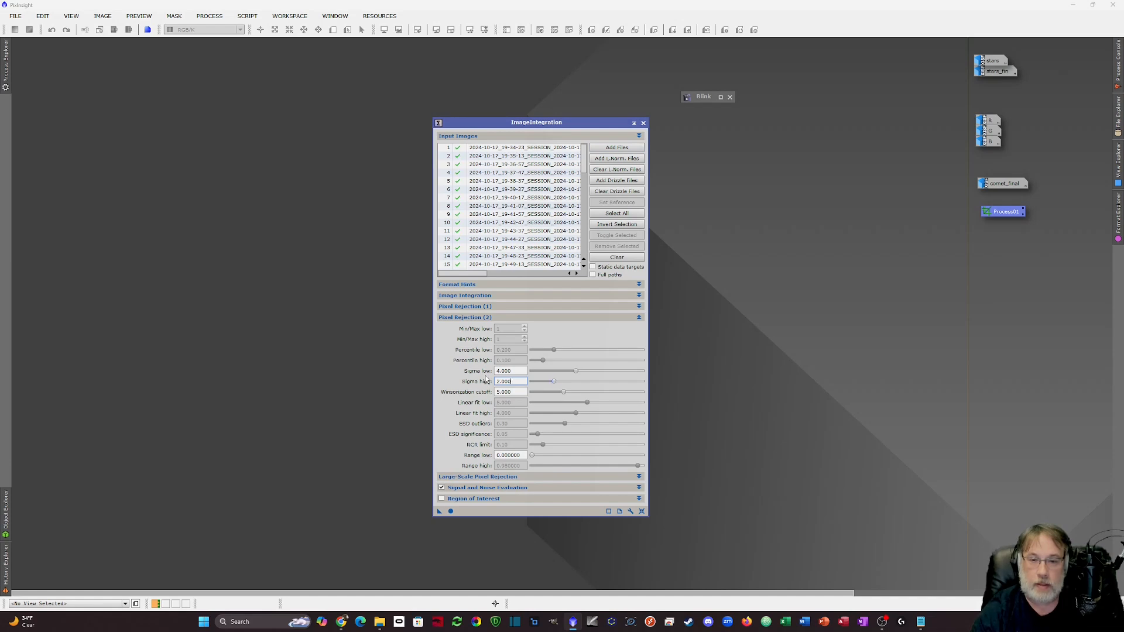
left_click(638, 319)
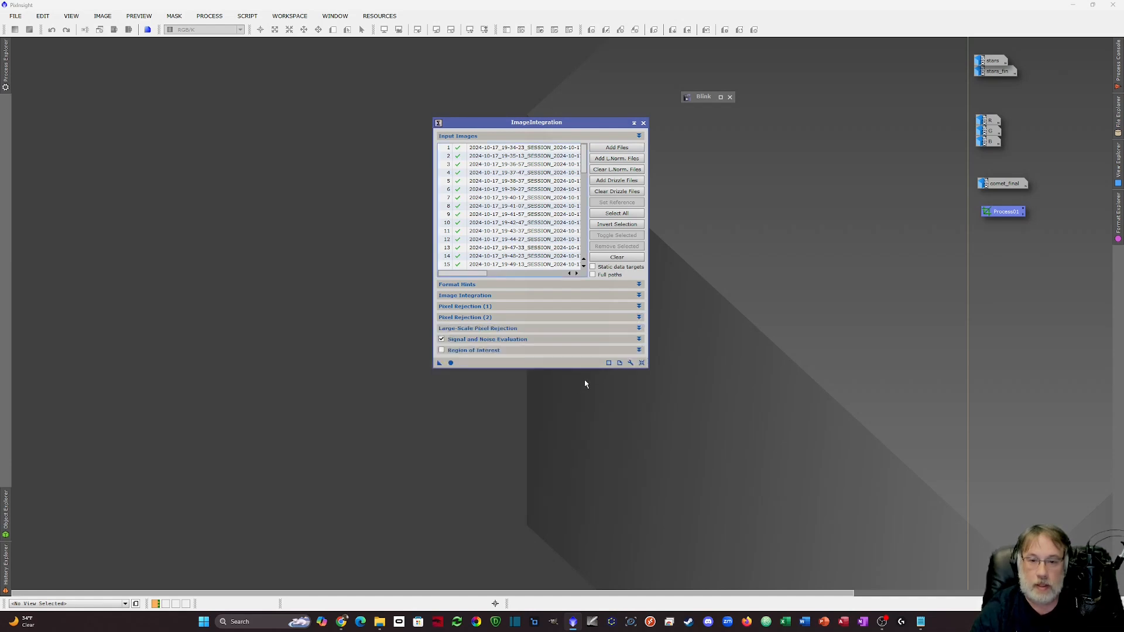
Integrate the blue-filter subs and close both rejection maps, auto-stretching the high rejection map to inspect it first.
left_click(451, 364)
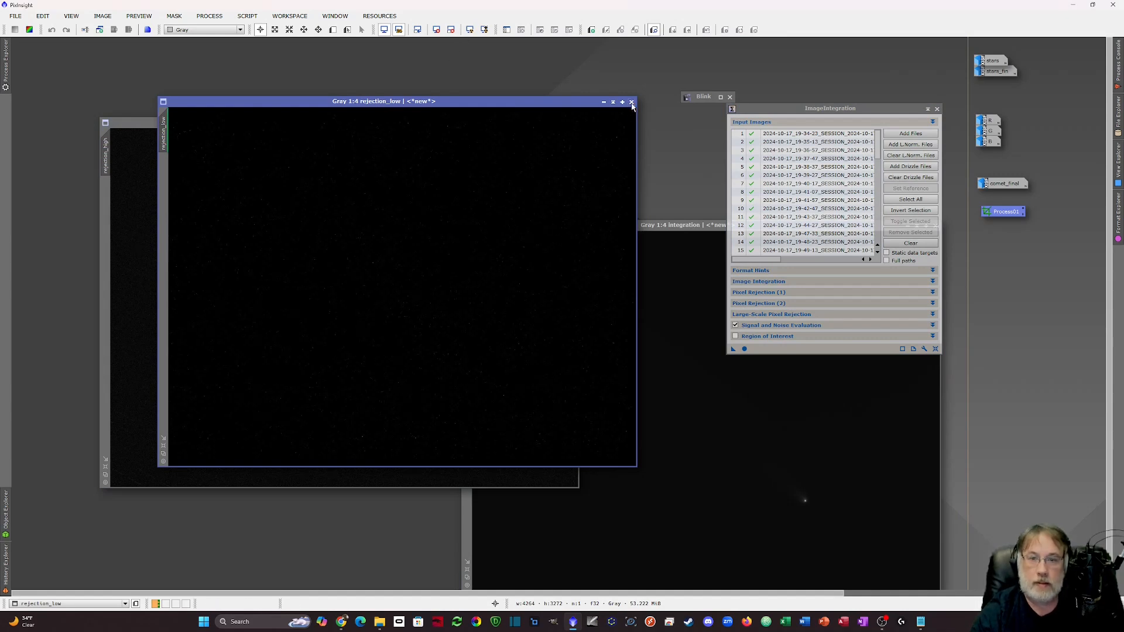
left_click(632, 103)
left_click(469, 30)
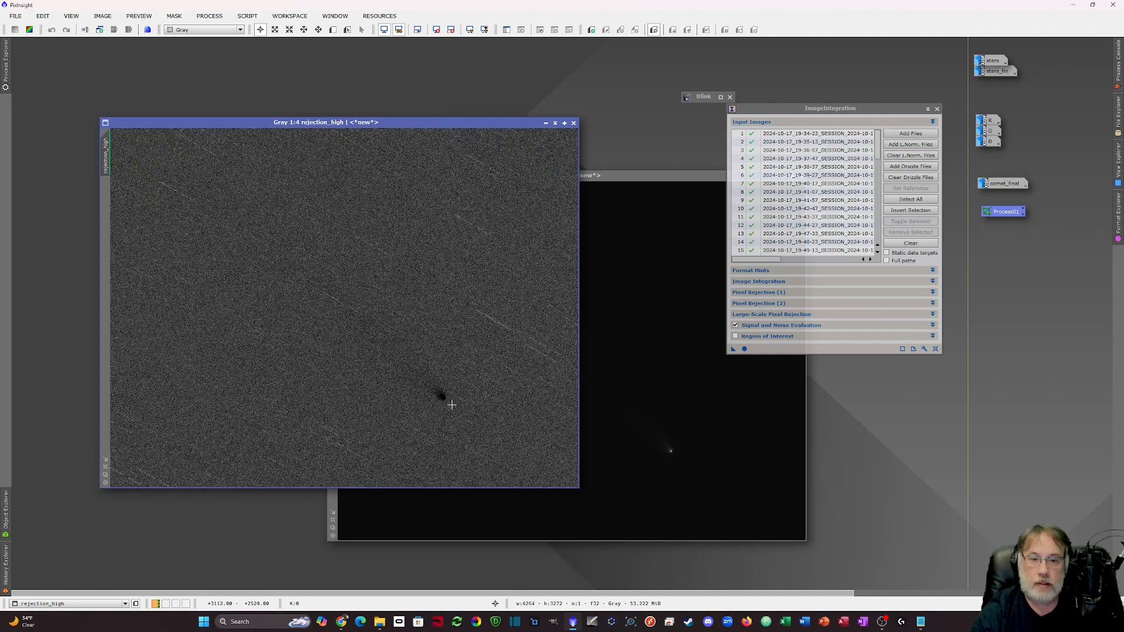
left_click(573, 123)
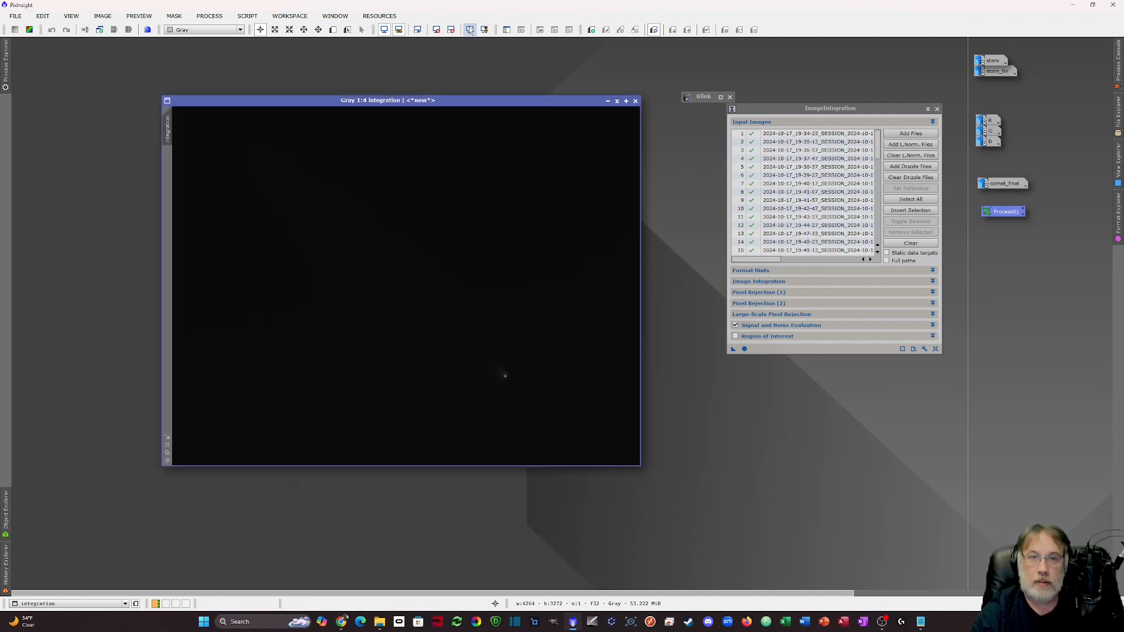
Auto-stretch the integrated image's display and inspect the comet's head and tail for star residue.
left_click(470, 29)
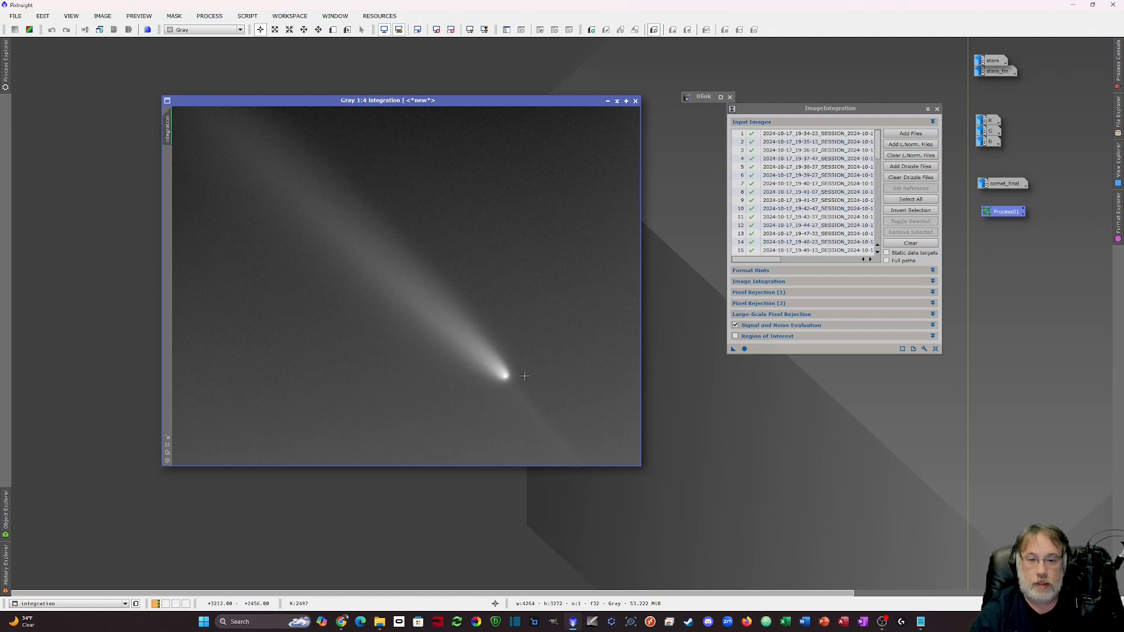
scroll(542, 306, "up", 1)
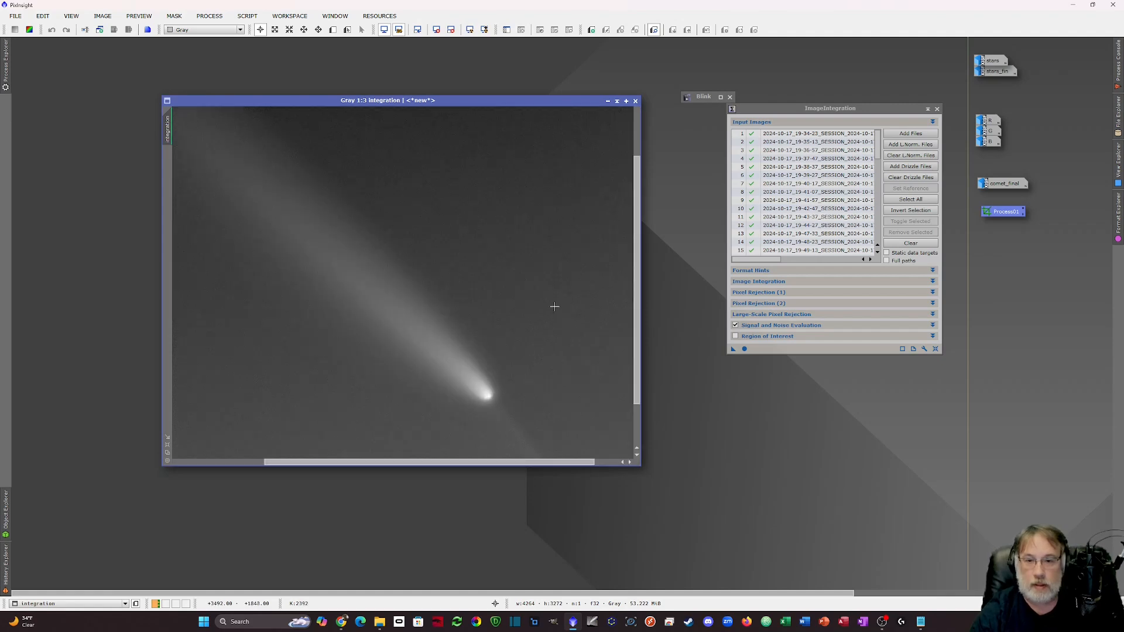
Examine the integrated image's background and comet head up close, and iconize the integration image and the ImageIntegration window.
scroll(554, 307, "up", 2)
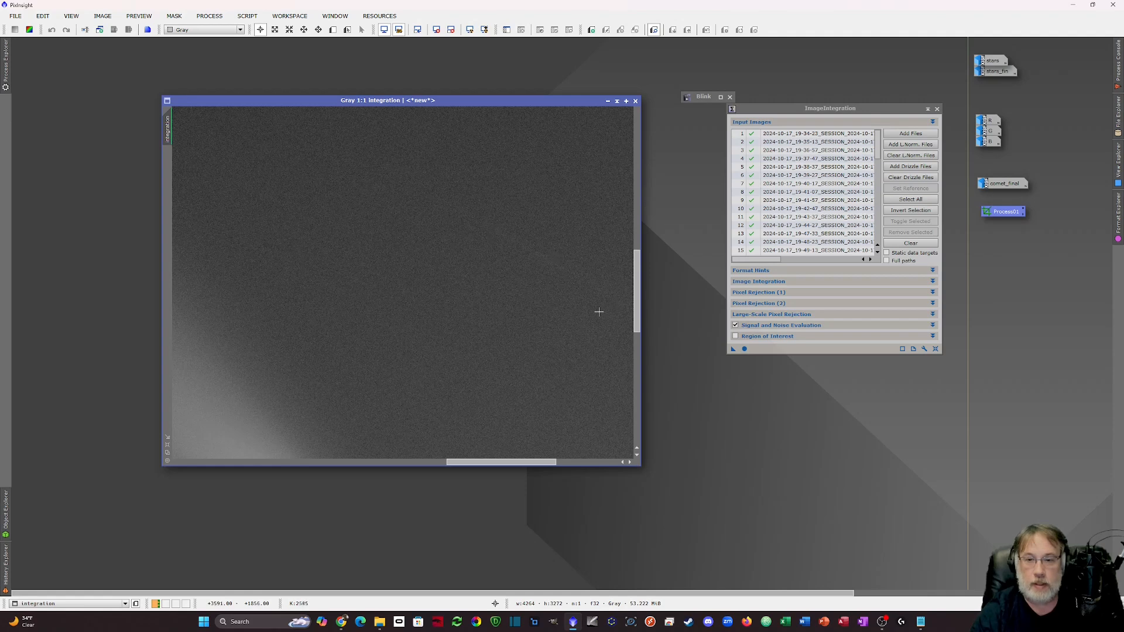
scroll(598, 311, "down", 1)
scroll(577, 303, "down", 1)
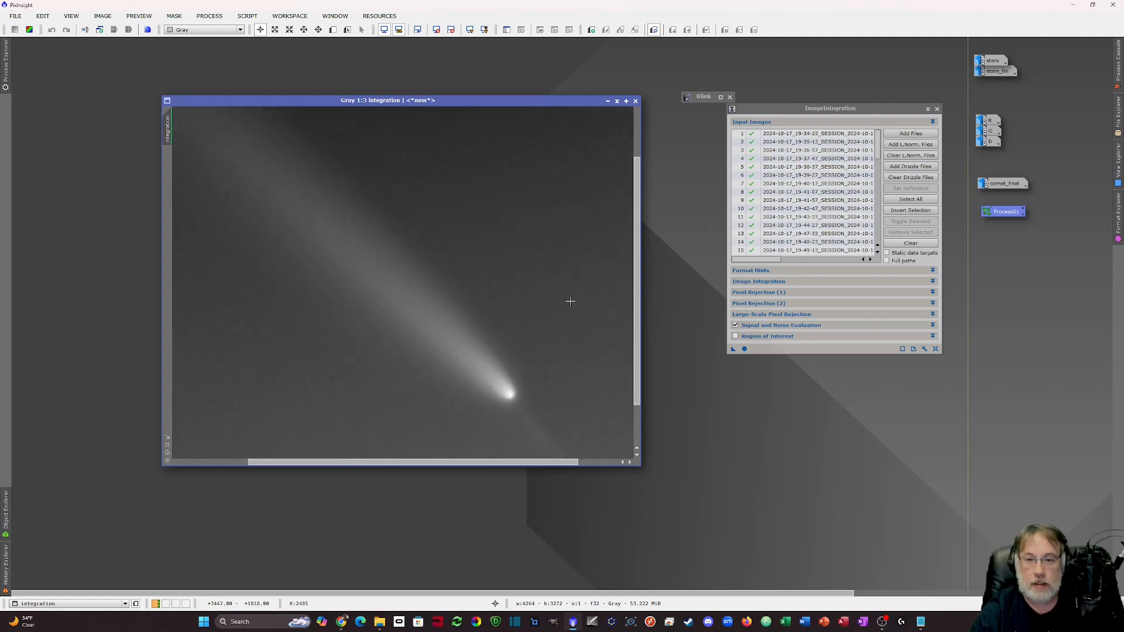
scroll(571, 296, "down", 1)
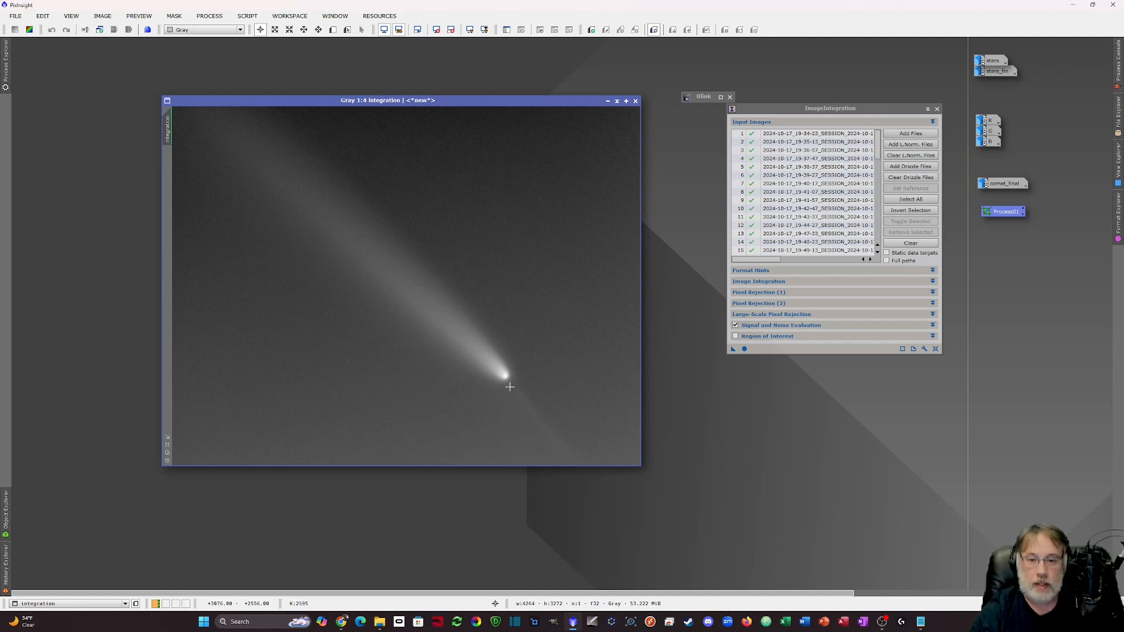
scroll(502, 380, "up", 4)
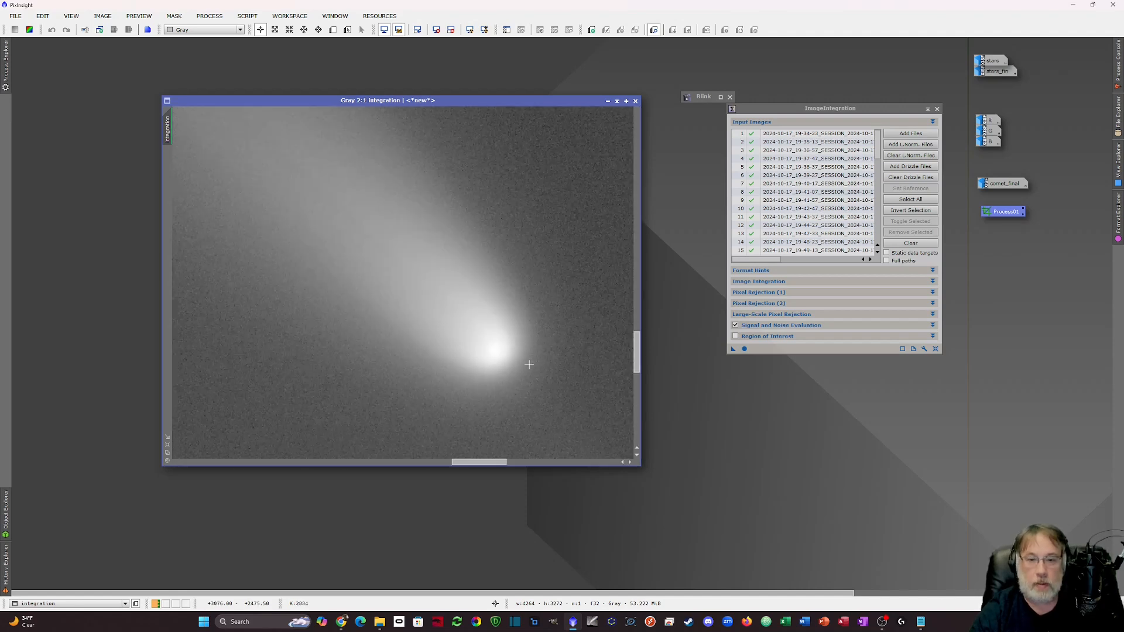
scroll(529, 364, "down", 4)
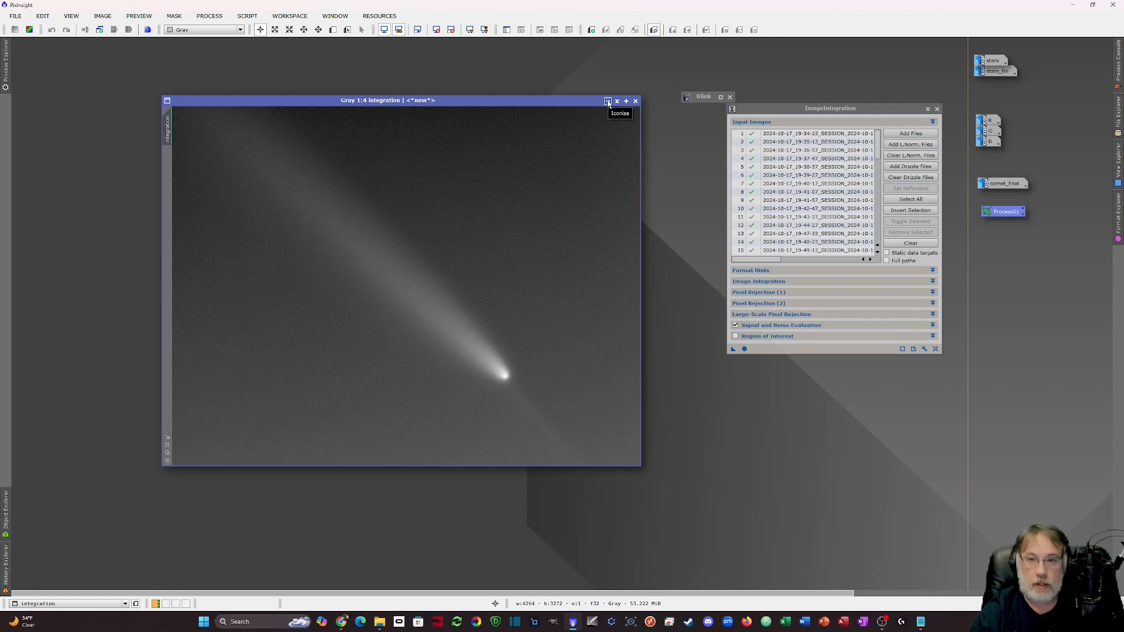
left_click(608, 102)
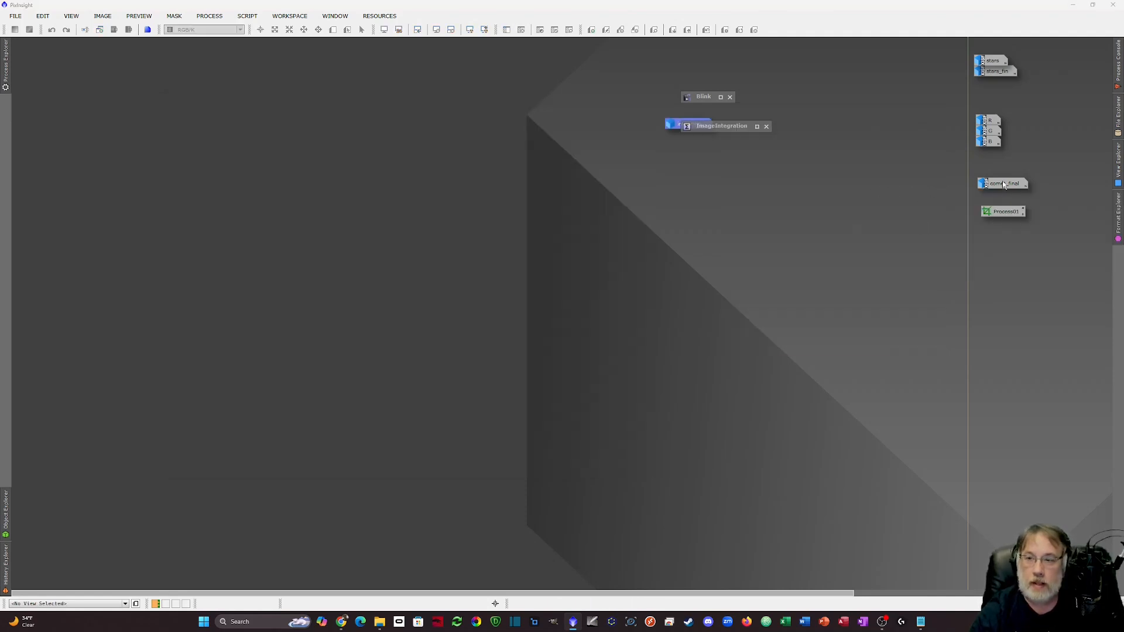
Restore the iconized comet_final image and reposition its window on the workspace.
mouse_move(1005, 188)
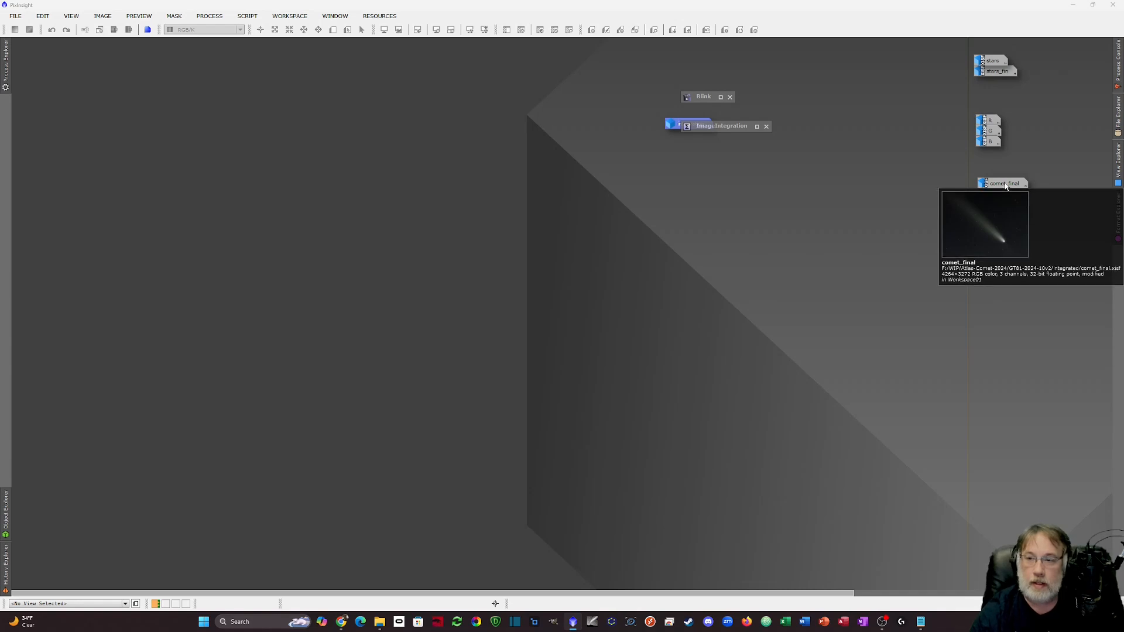
double_click(1005, 186)
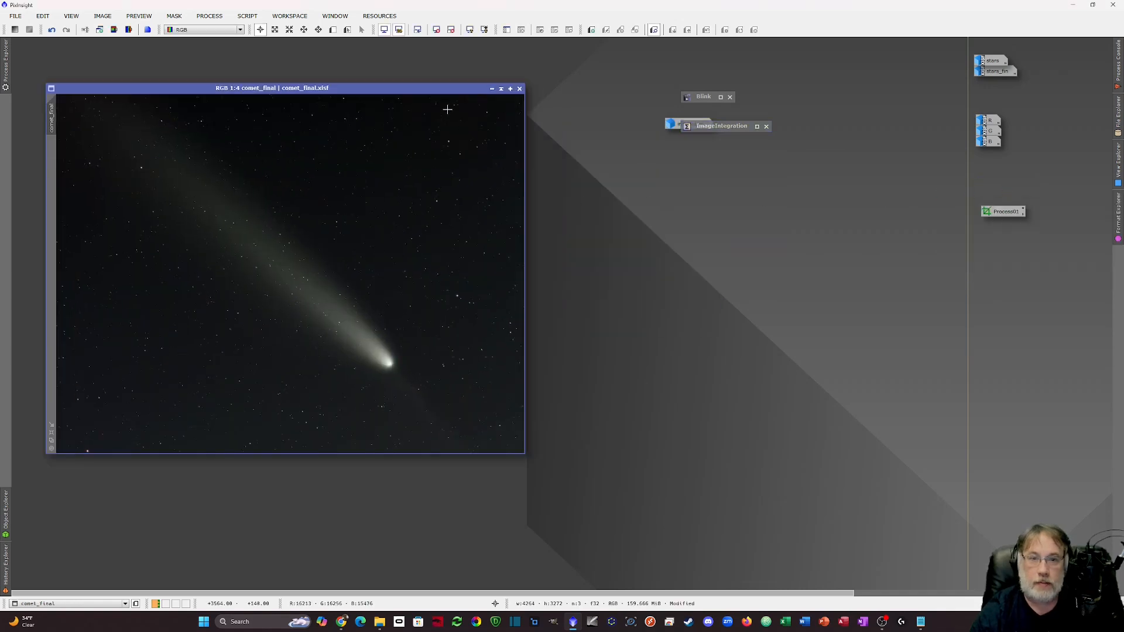
left_click_drag(427, 94, 475, 86)
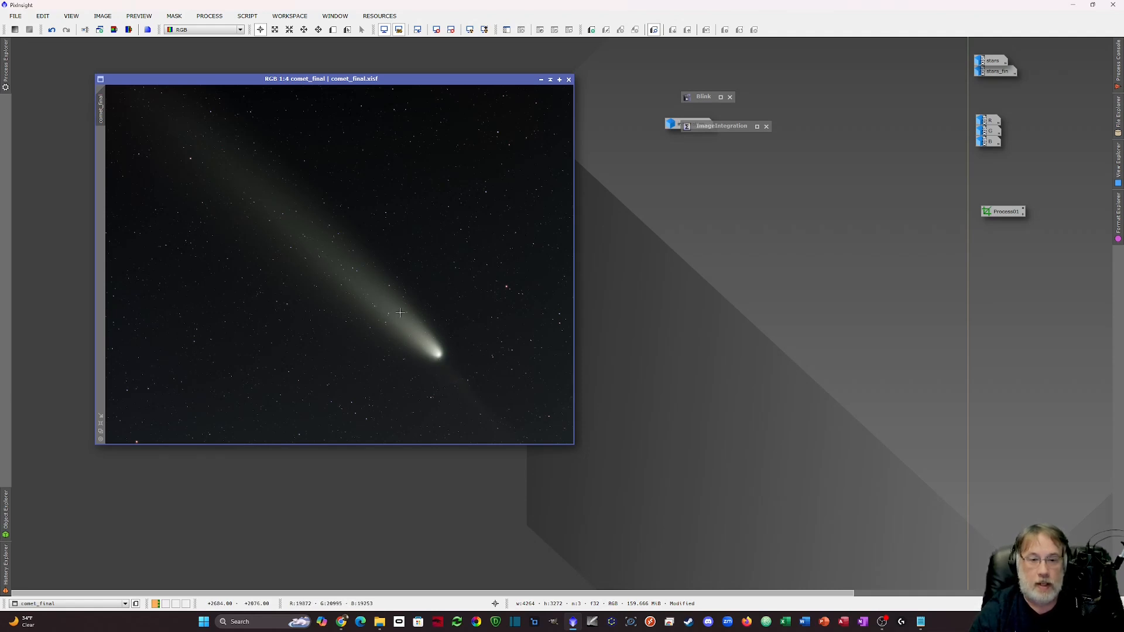
left_click_drag(431, 82, 433, 77)
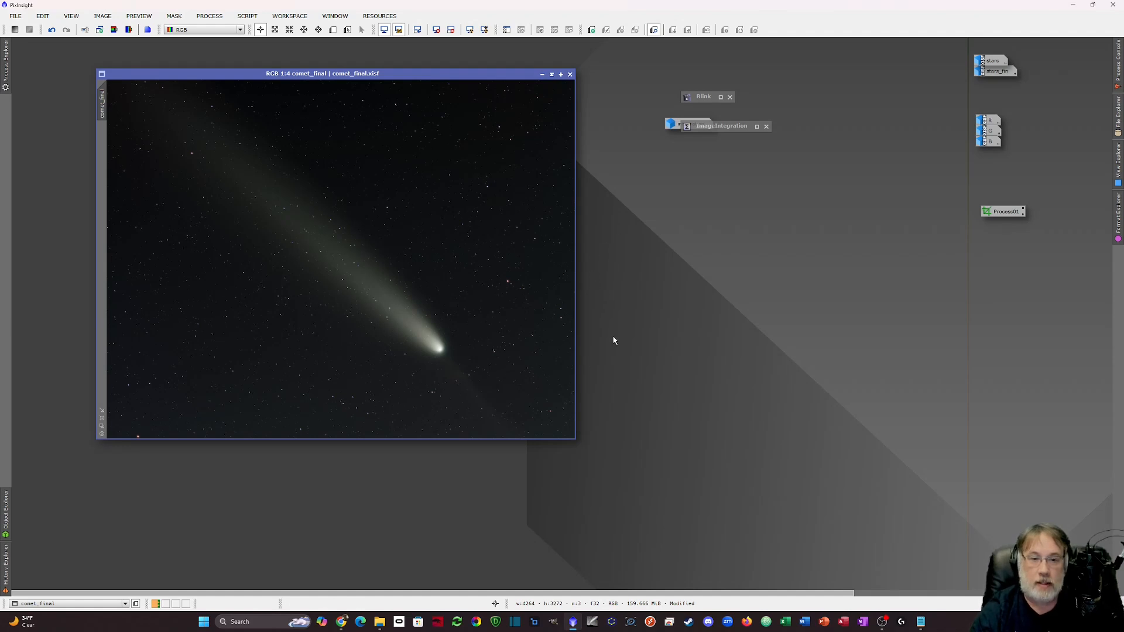
Examine the comet's head, tail and surrounding stars in comet_final up close, and return to the full image view.
scroll(533, 229, "up", 4)
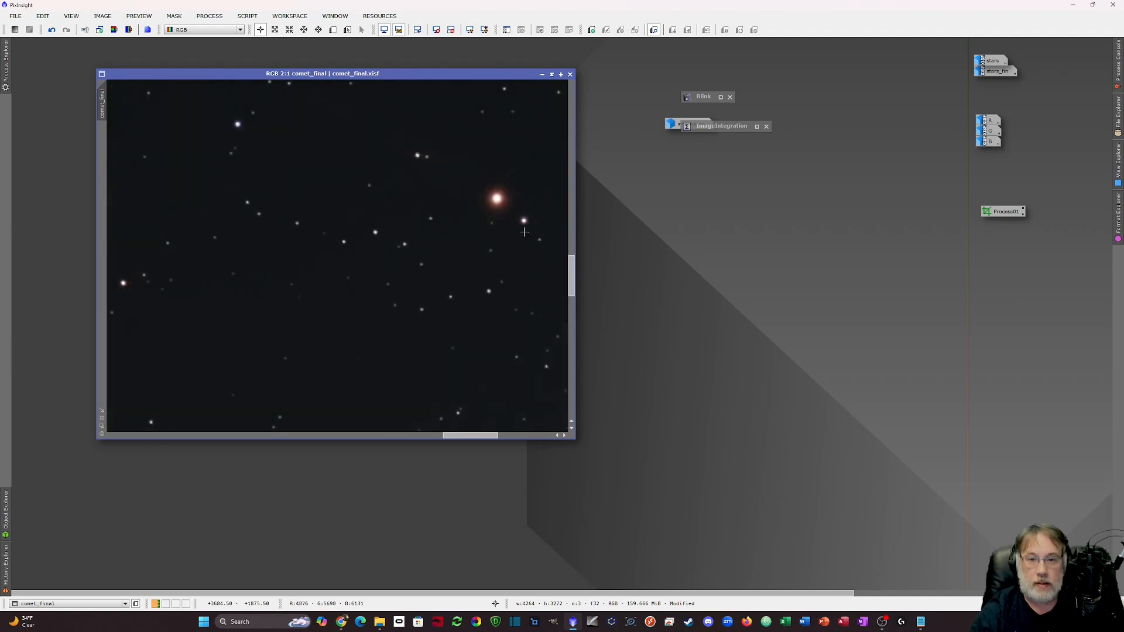
scroll(506, 215, "down", 2)
left_click_drag(573, 263, 573, 271)
scroll(557, 311, "up", 1)
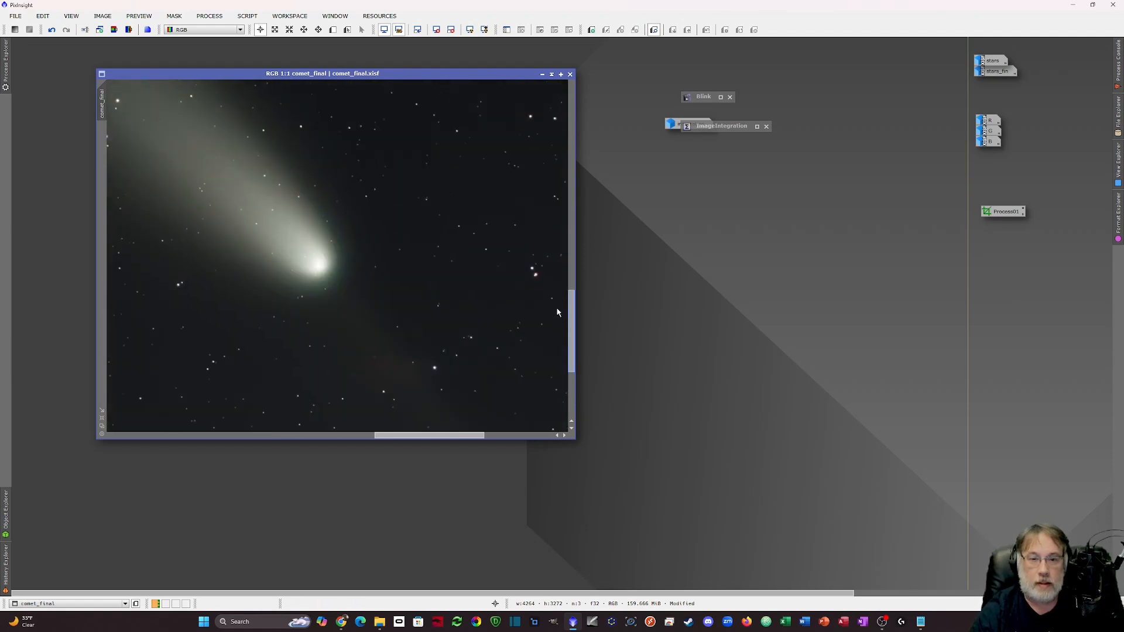
left_click_drag(571, 312, 571, 334)
left_click_drag(427, 436, 405, 436)
left_click_drag(572, 329, 569, 283)
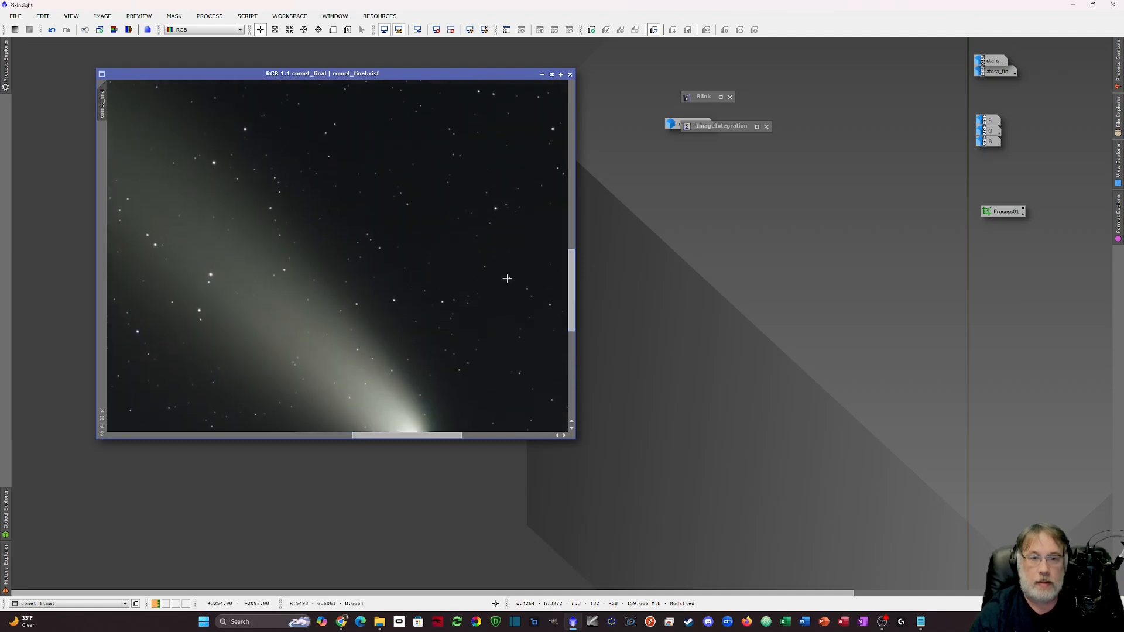
scroll(489, 276, "up", 1)
scroll(489, 276, "down", 4)
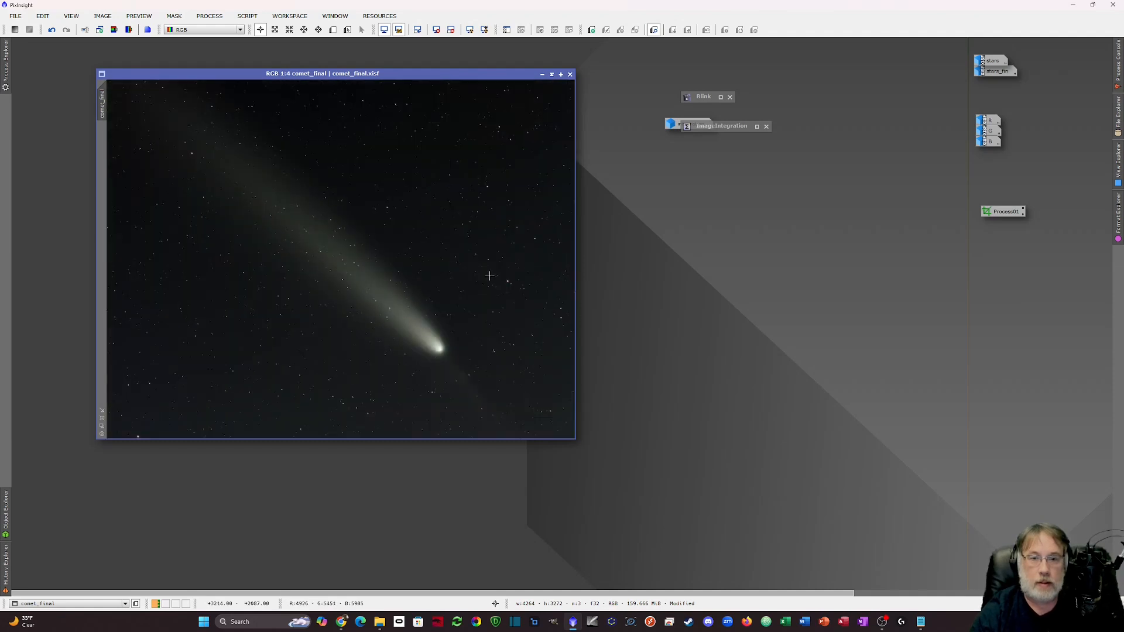